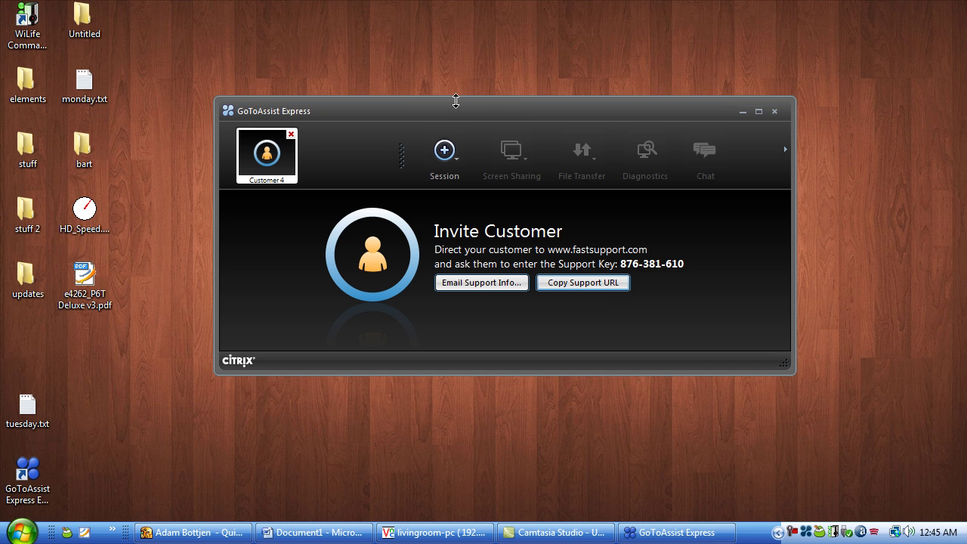
Bring the GoToAssist Express window forward and copy the customer's fastsupport.com support URL
left_click(462, 120)
mouse_move(461, 114)
left_mouse_down()
mouse_move(450, 112)
mouse_move(459, 127)
left_mouse_up()
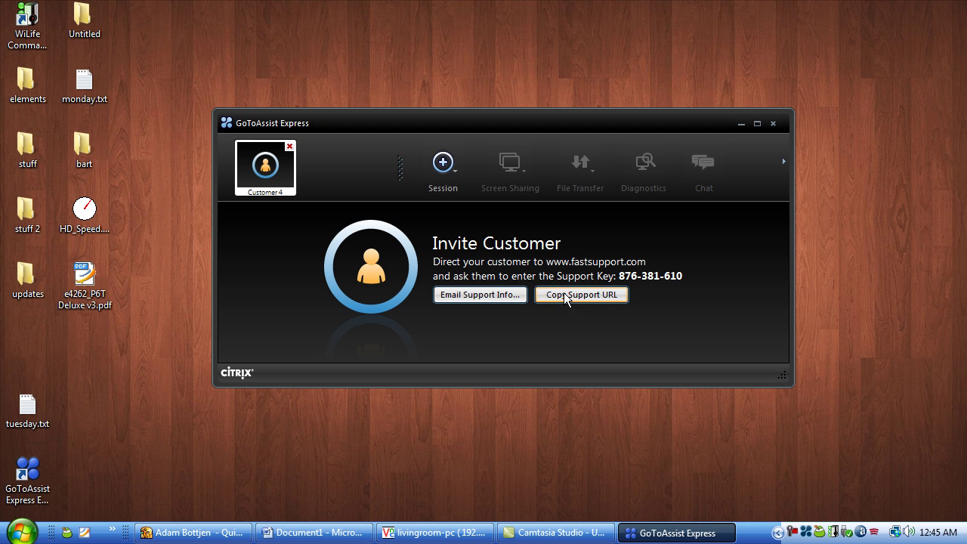
left_click(565, 297)
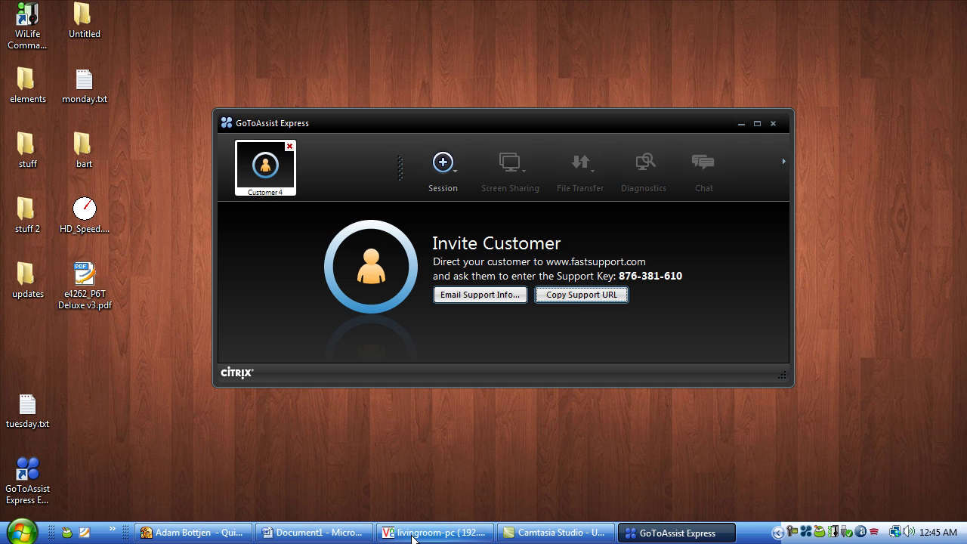
On the remote PC, paste the support link into Start Search and open it
left_click(413, 533)
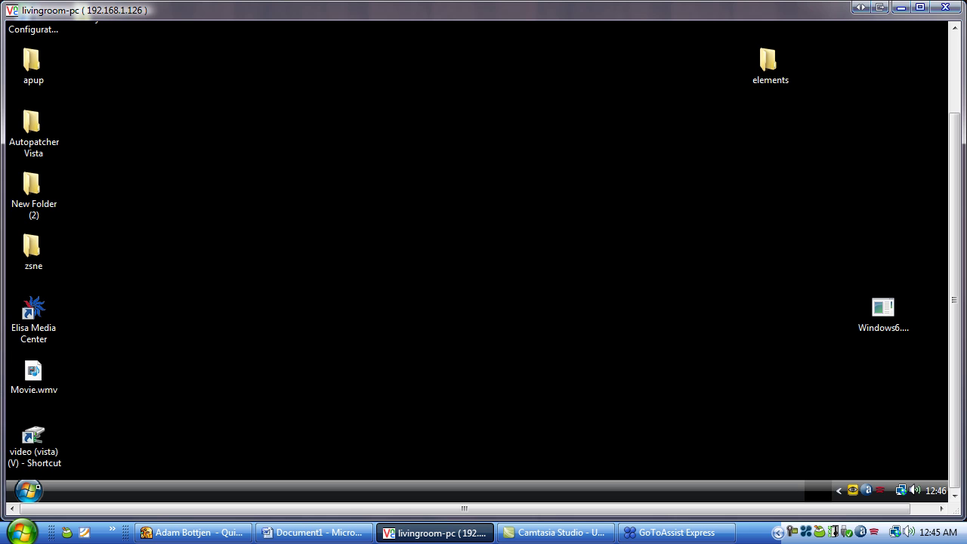
left_click(30, 488)
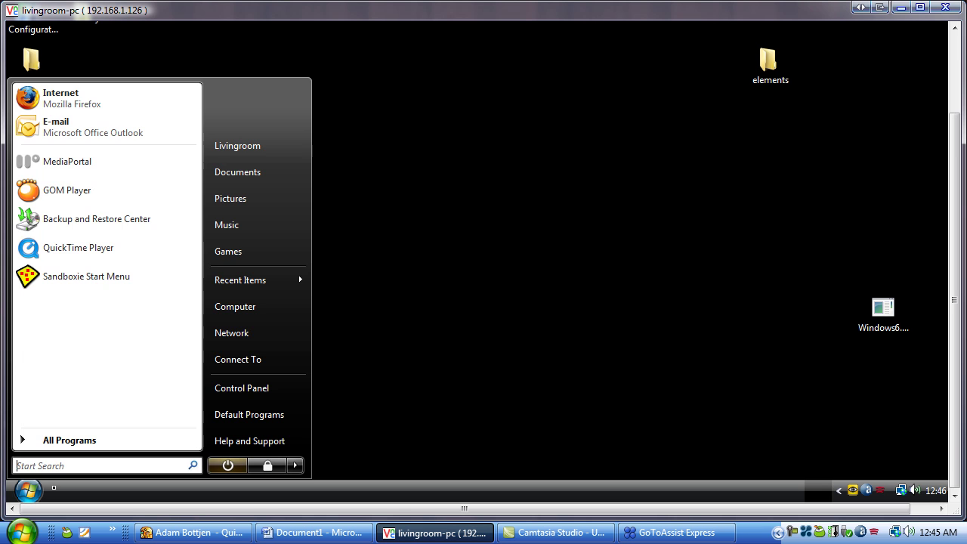
right_click(61, 466)
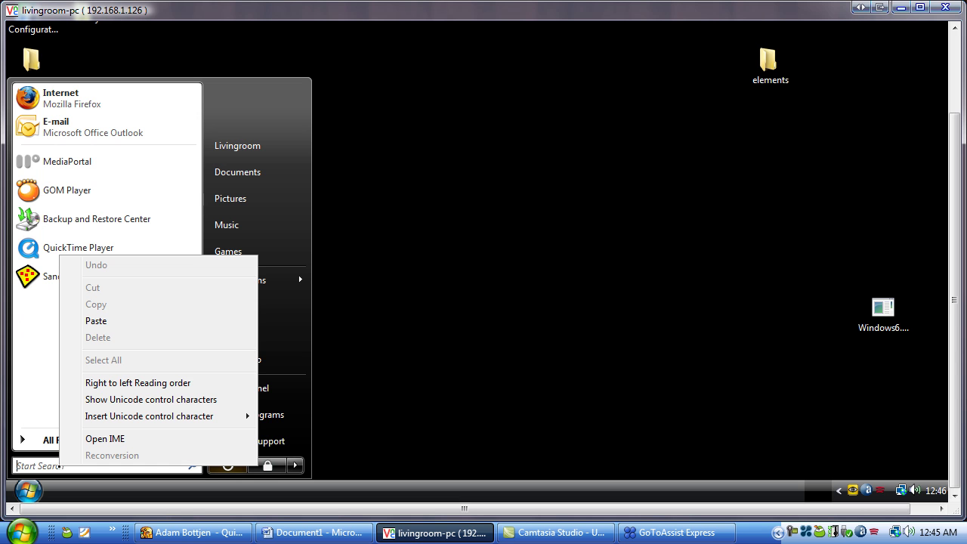
left_click(96, 320)
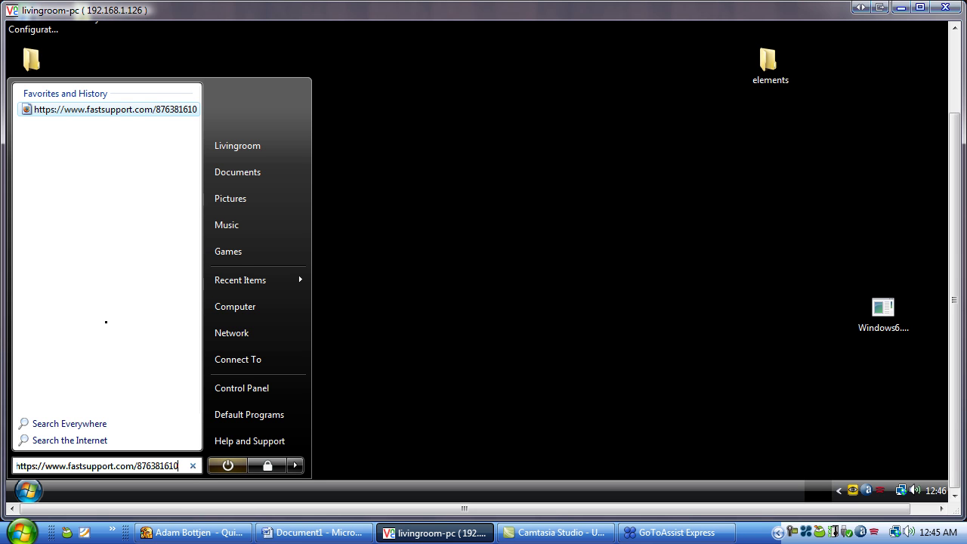
key("Return")
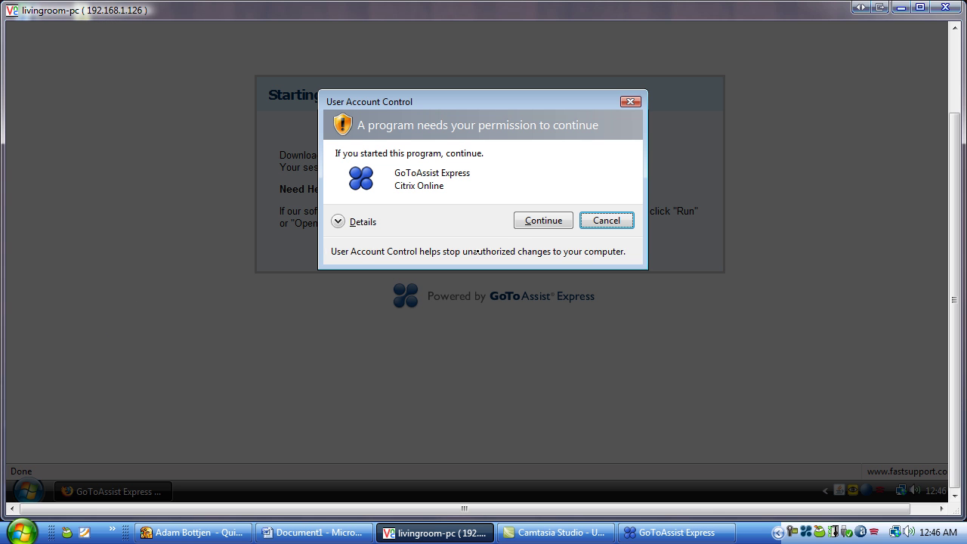
Allow the UAC prompt and approve joining the support session on the remote PC
left_click(542, 220)
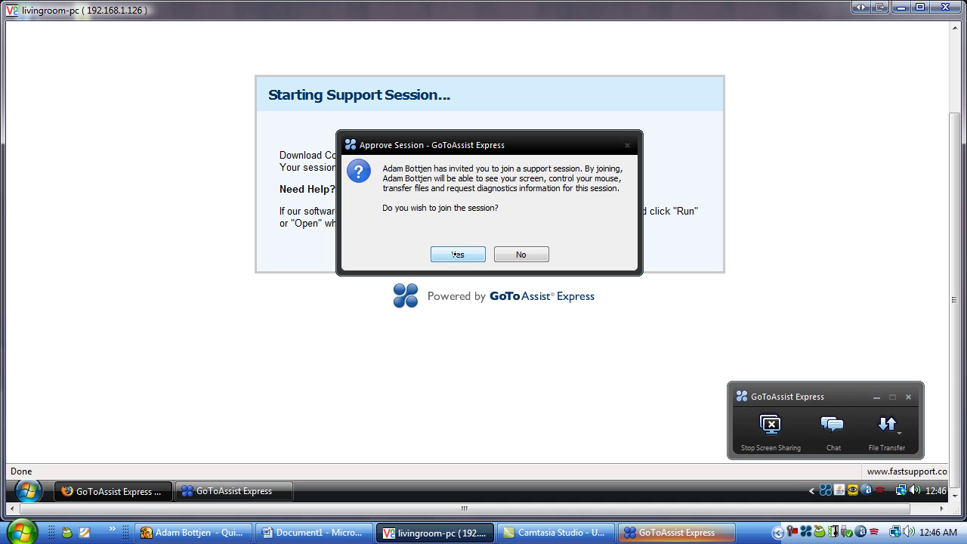
left_click(457, 255)
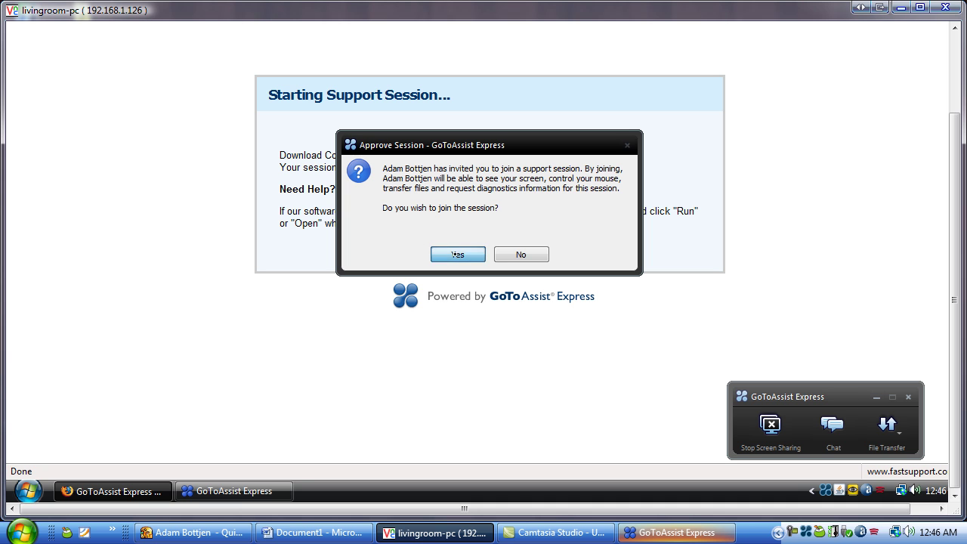
Minimize VNC, maximize the GoToAssist viewer to full screen, and close the remote Firefox window
left_click(900, 8)
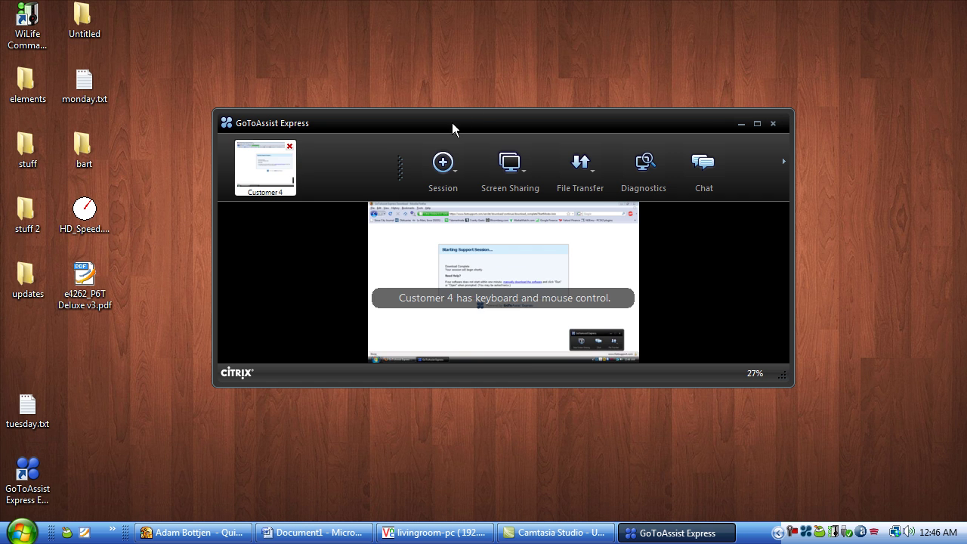
left_click_drag(452, 130, 349, 56)
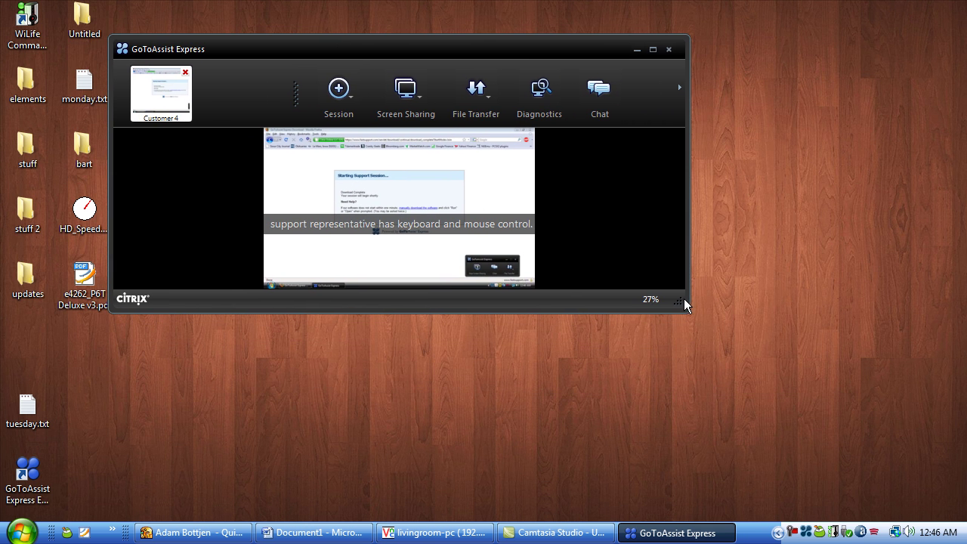
left_click_drag(683, 310, 945, 495)
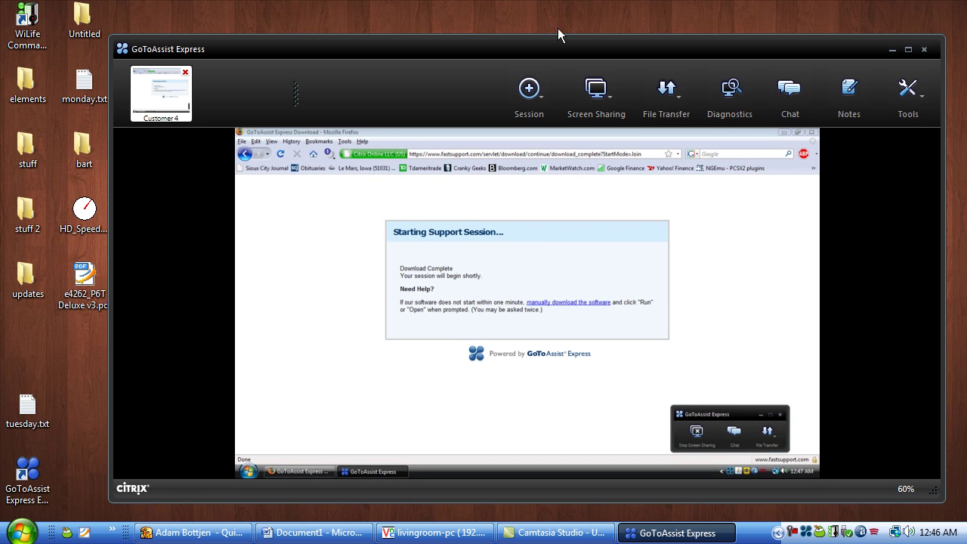
left_click_drag(550, 35, 503, 27)
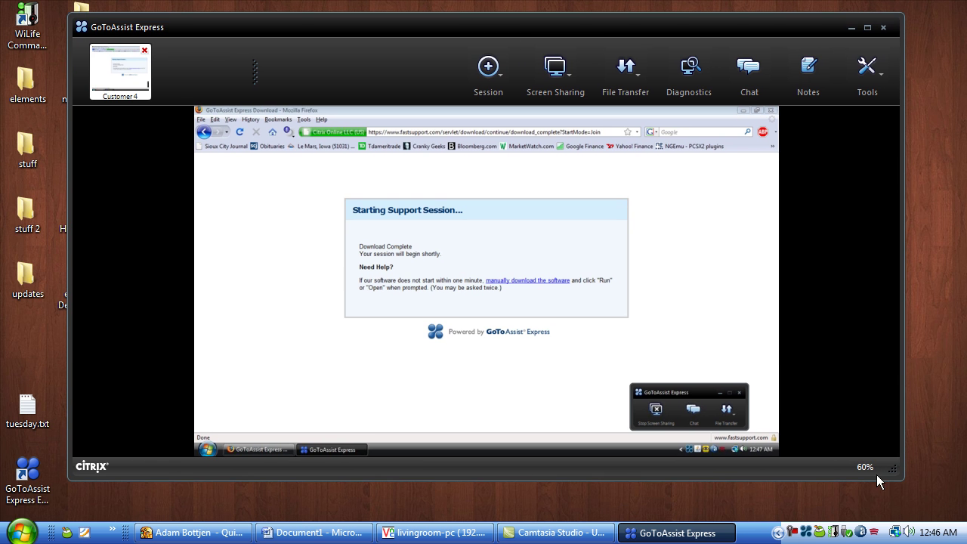
left_click_drag(892, 474, 966, 520)
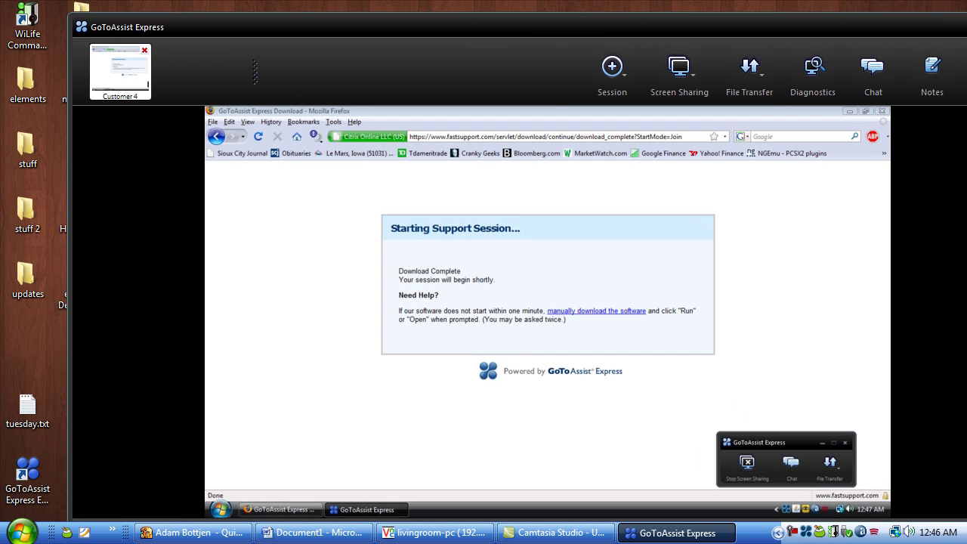
double_click(563, 24)
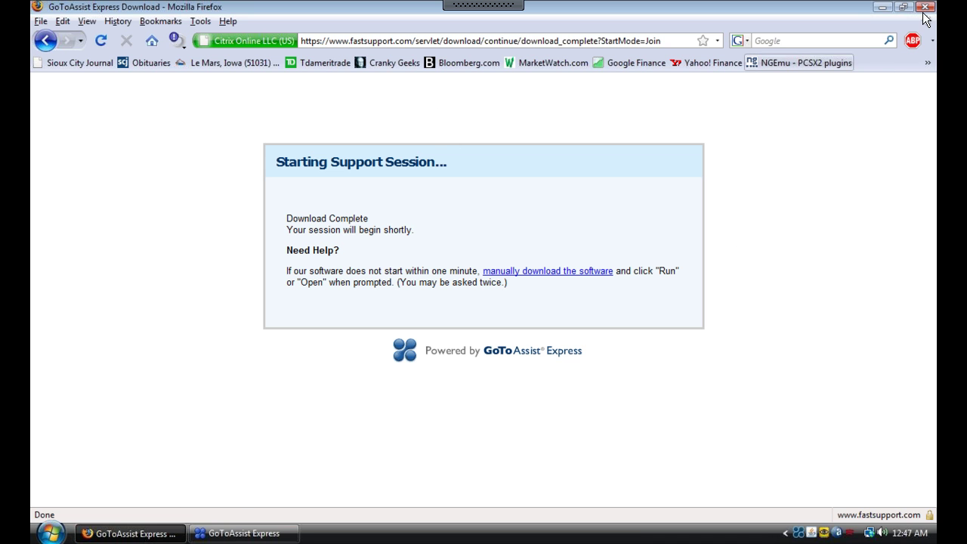
left_click(923, 8)
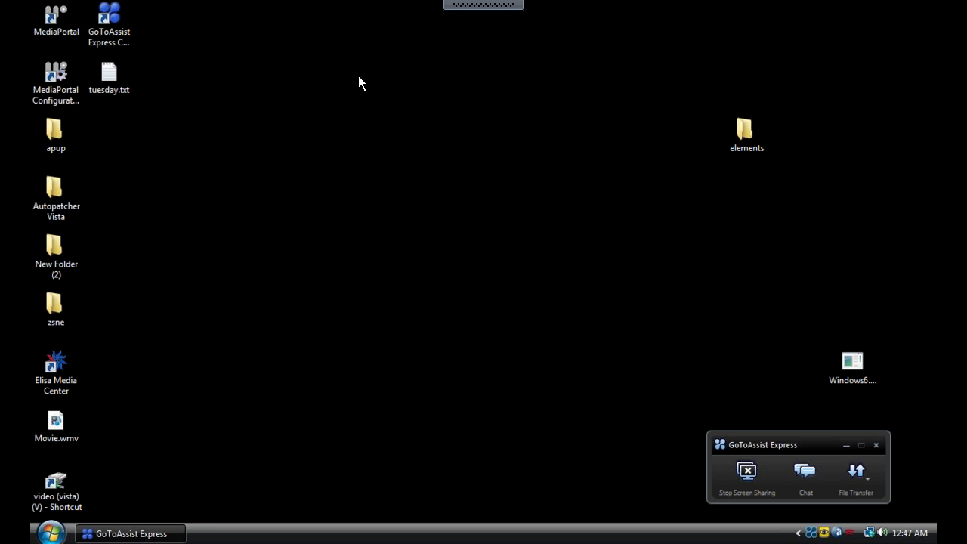
mouse_move(483, 6)
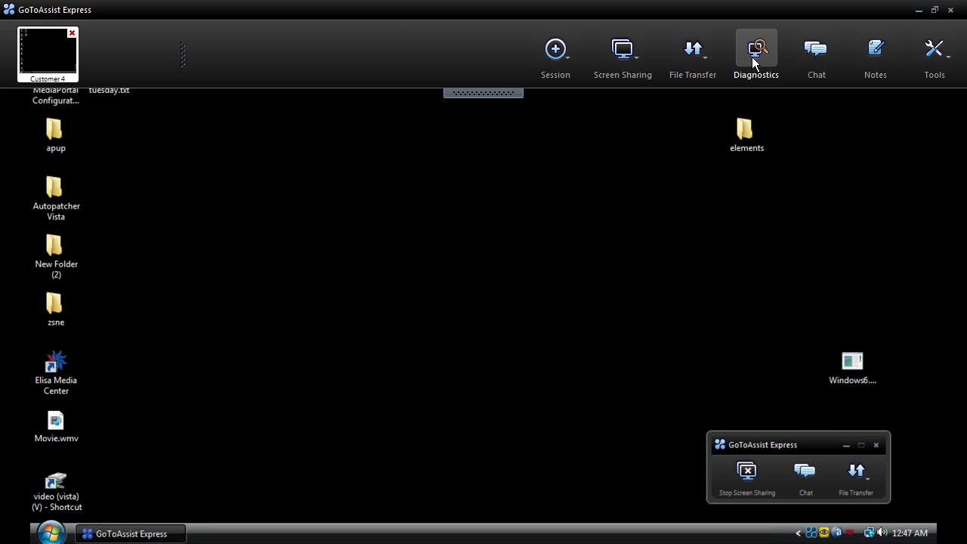
Run a diagnostics report on the customer's computer, allowing the data collection to proceed
left_click(756, 61)
left_click_drag(579, 141, 449, 103)
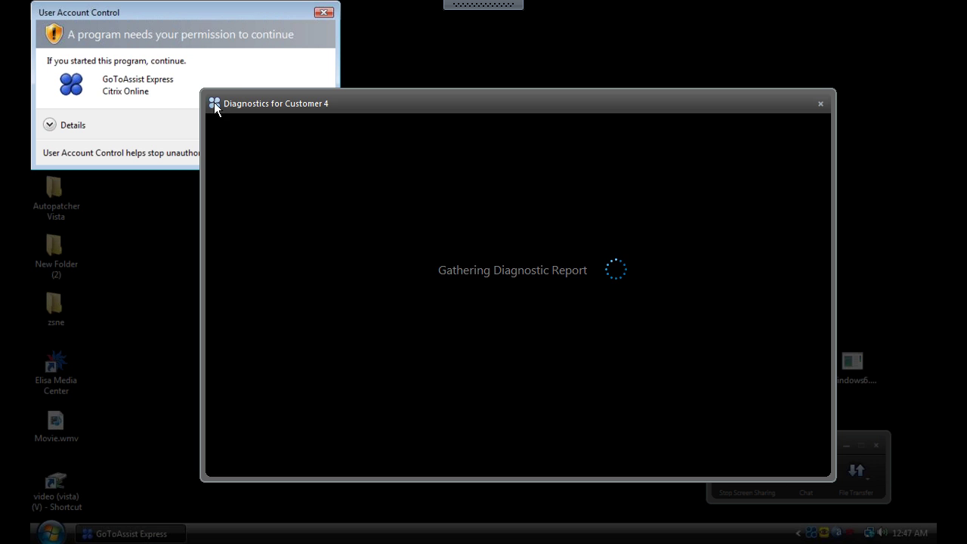
left_click_drag(245, 102, 391, 102)
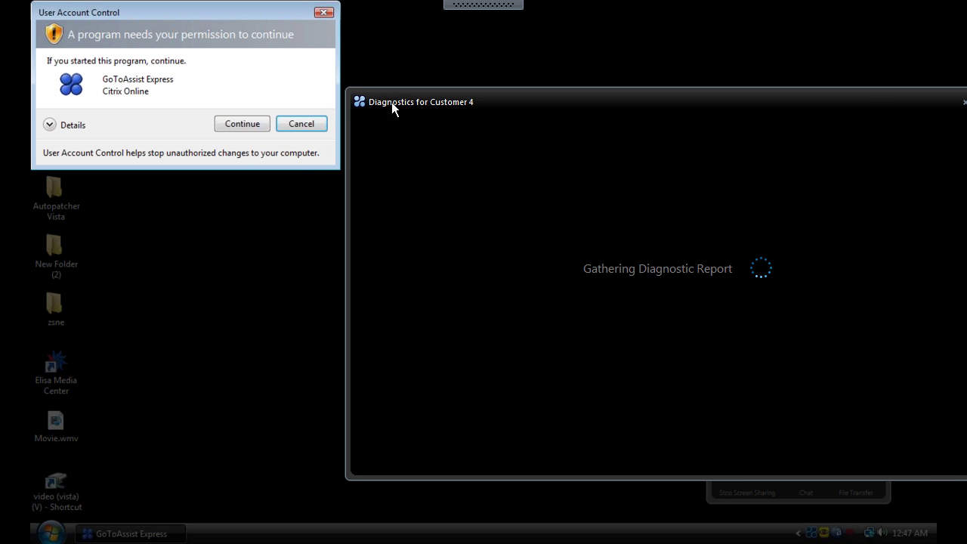
left_click(246, 126)
left_click_drag(498, 106, 383, 89)
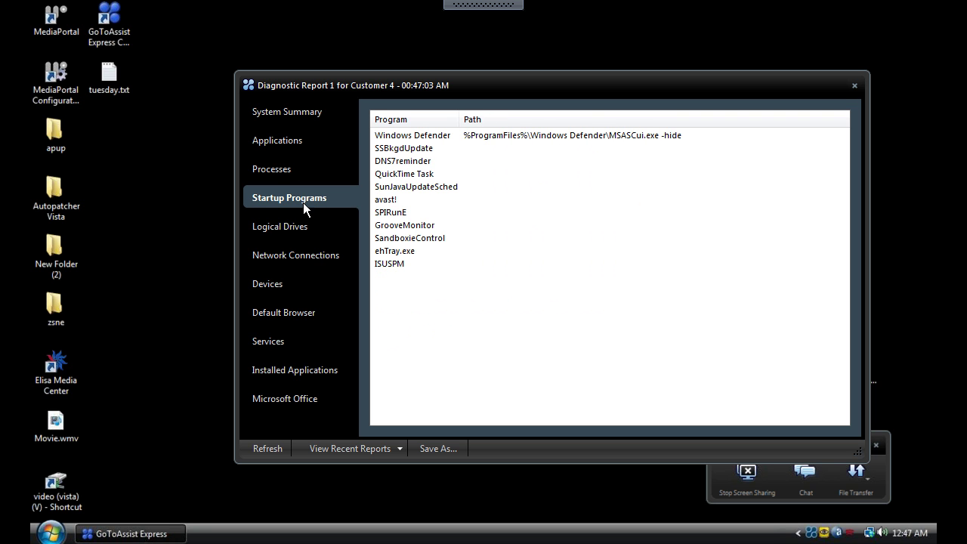
Browse Processes, Drives, Default Browser, Services, Installed Applications and Microsoft Office, then close the report
left_click(274, 168)
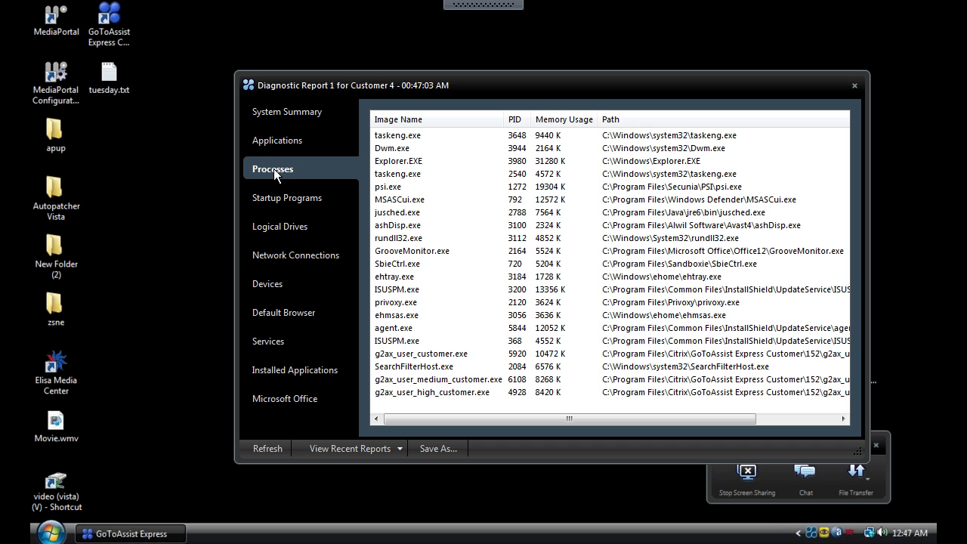
left_click(278, 226)
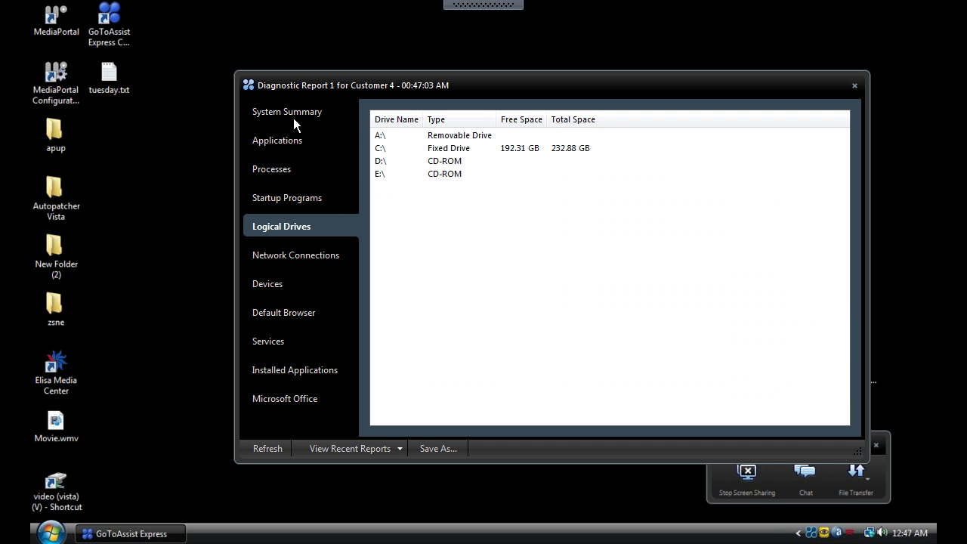
left_click(292, 317)
left_click(281, 346)
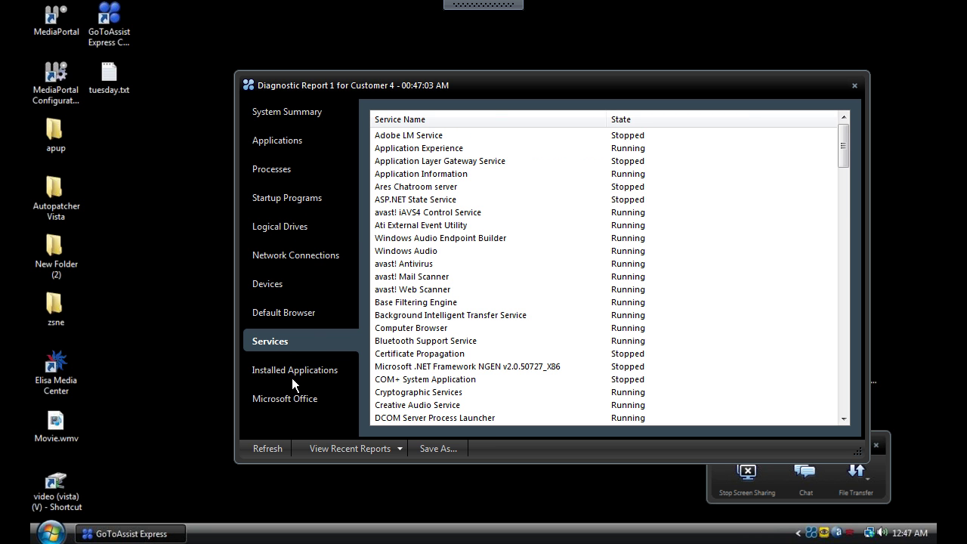
left_click(293, 377)
left_click(289, 395)
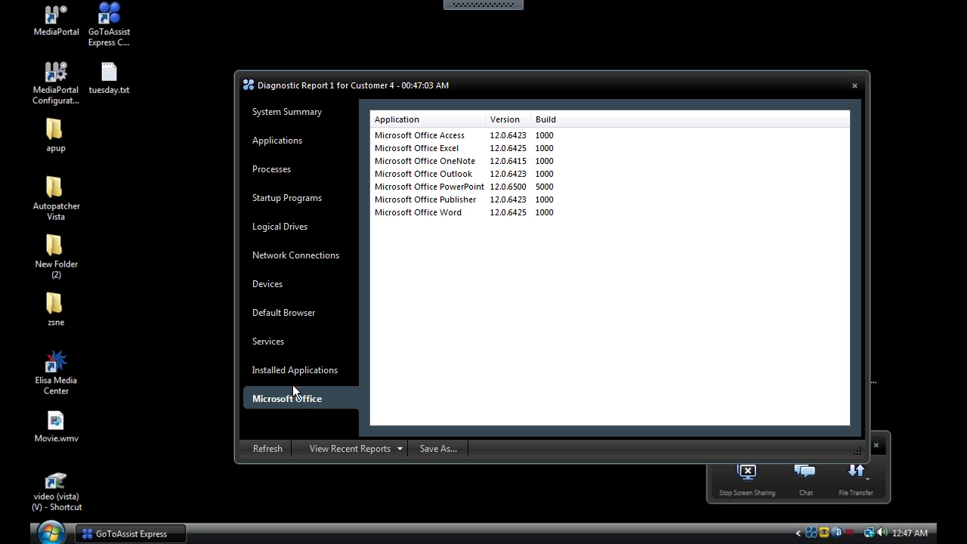
left_click(277, 168)
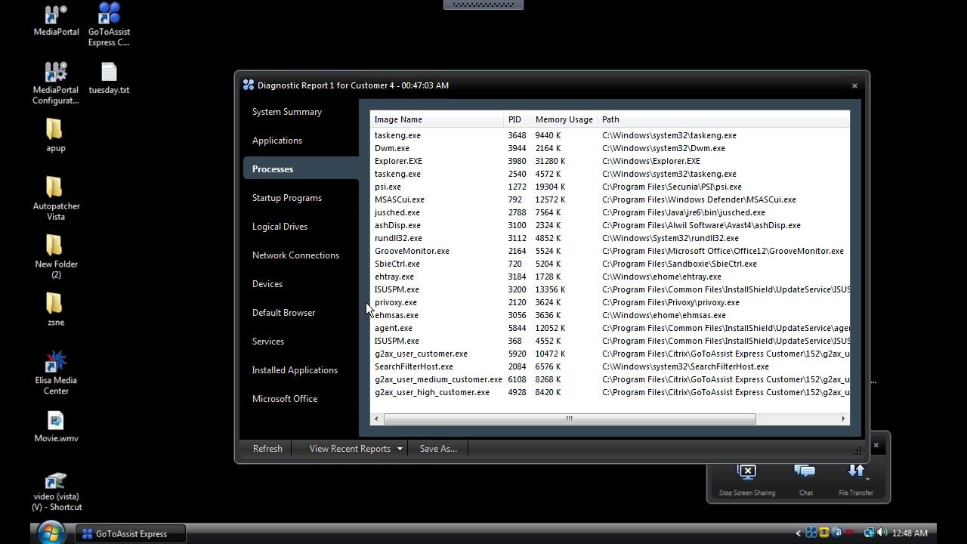
left_click(854, 85)
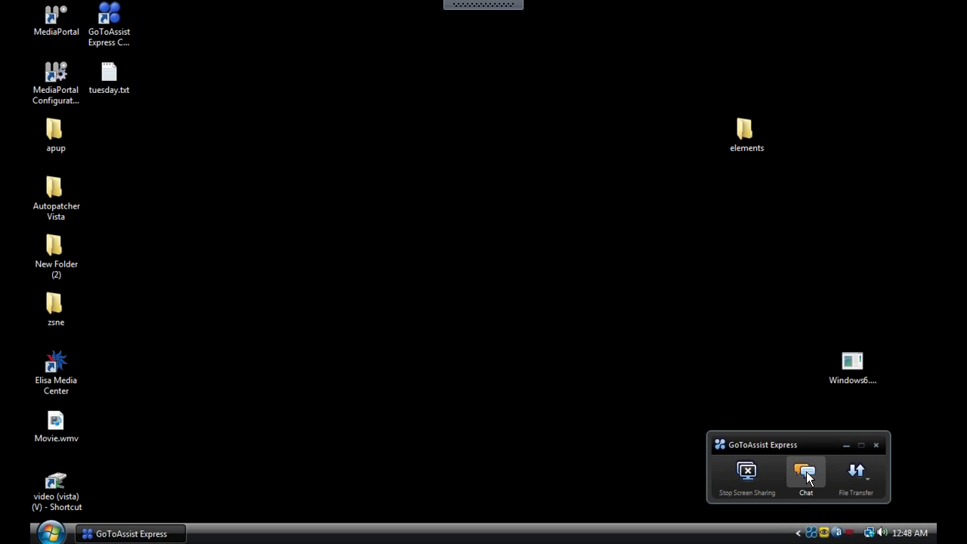
Send 'Hey whats up' in a new customer chat, then close the Chat with Customer 4 window
left_click_drag(787, 443, 618, 324)
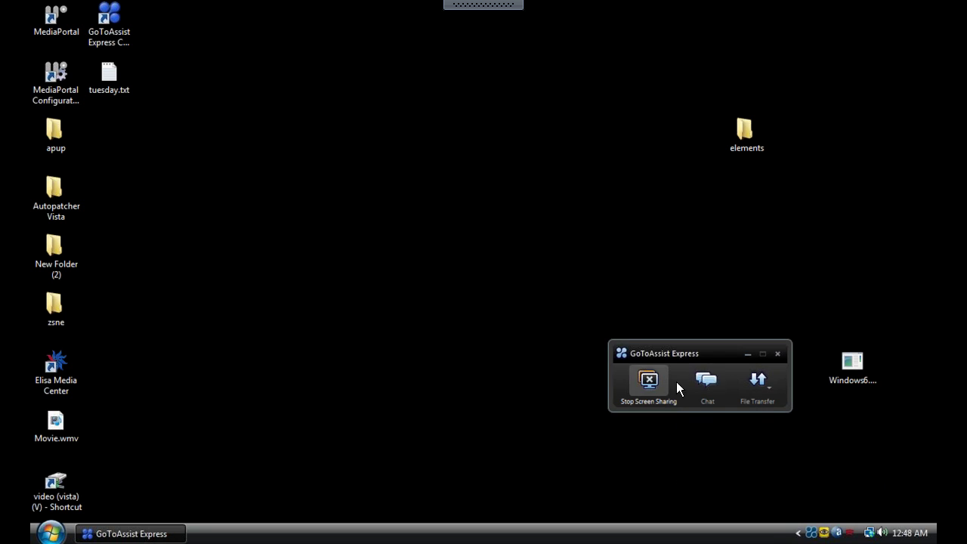
left_click(704, 383)
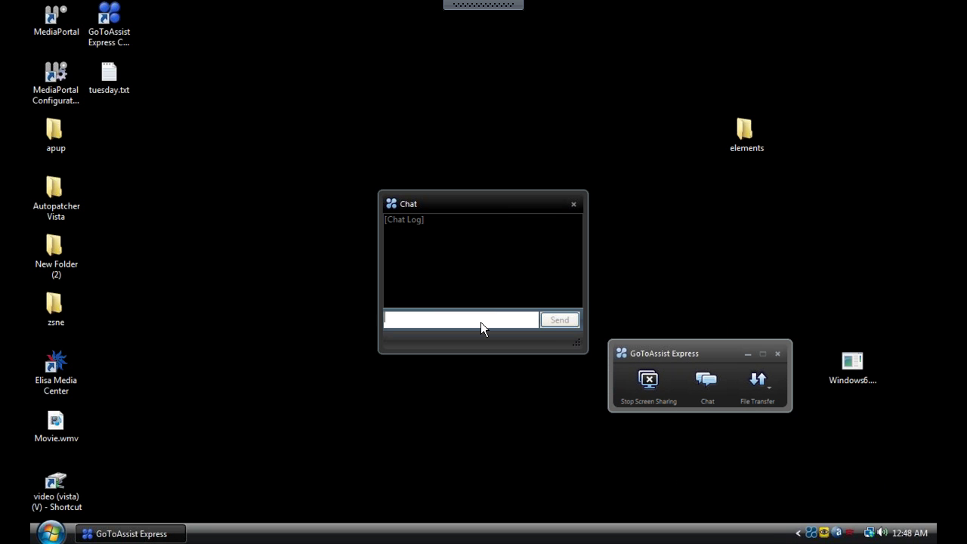
type("He3")
key("BackSpace")
type("y whats up")
key("Return")
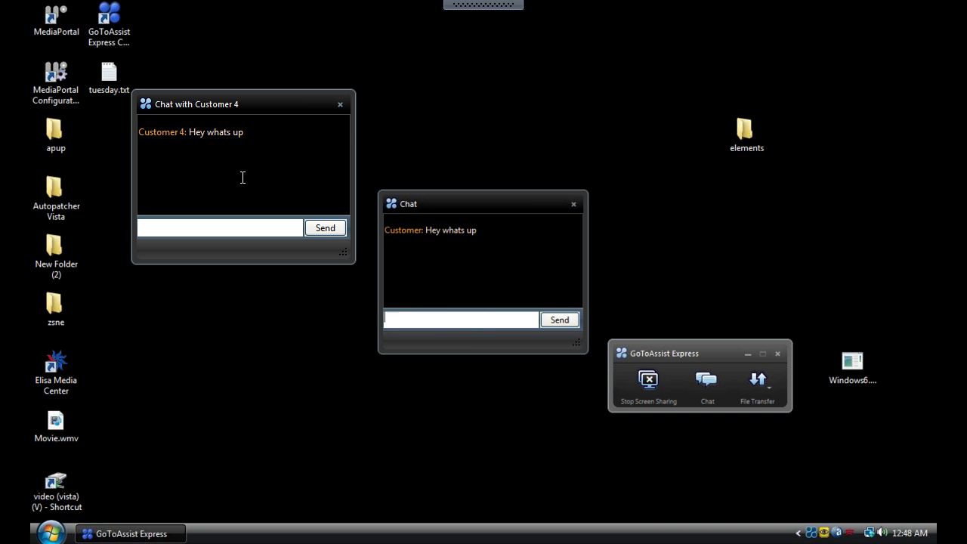
left_click(340, 104)
left_click(814, 536)
Restore the viewer to a window and choose Session > View Unattended Support Computers
right_click(814, 536)
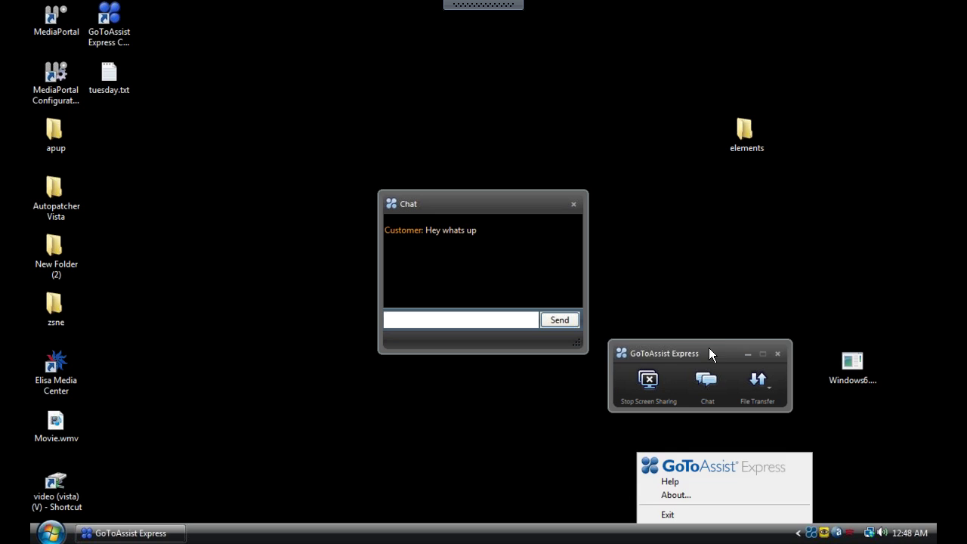
left_click_drag(714, 344, 724, 334)
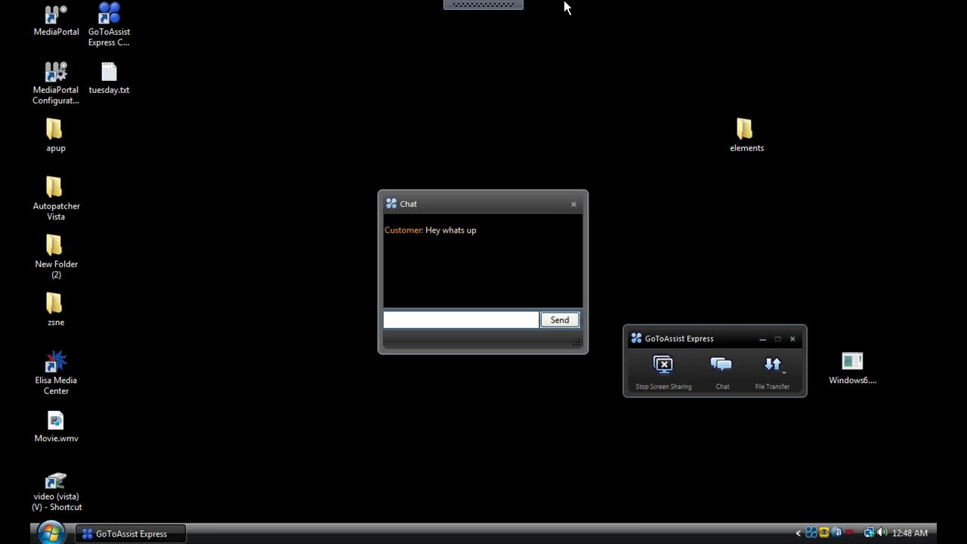
left_click(491, 6)
left_click(934, 10)
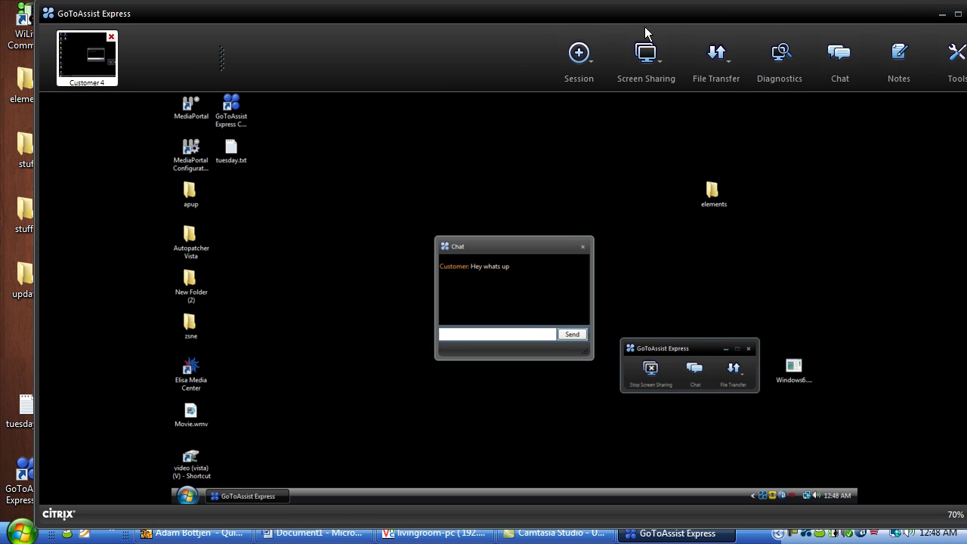
left_click(574, 66)
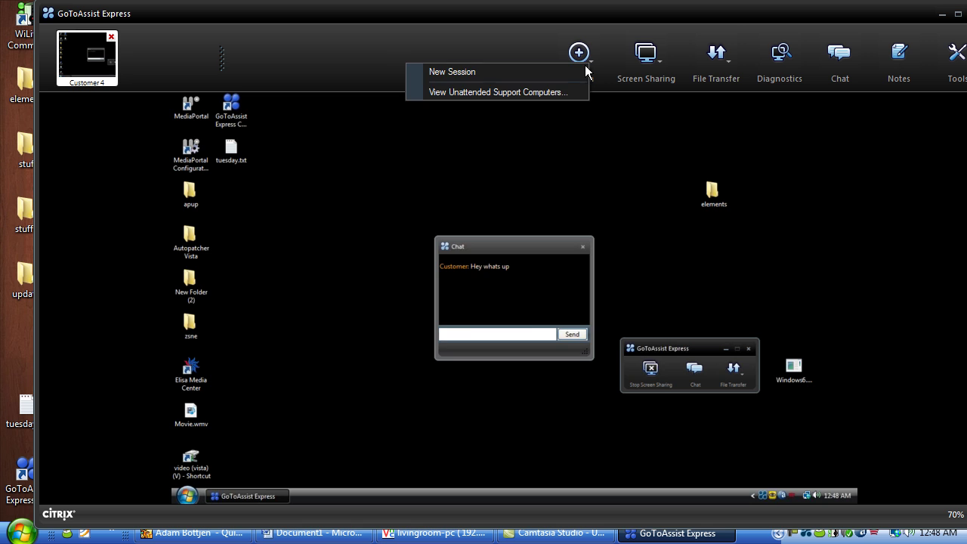
left_click(522, 92)
Send monday.txt to Customer 4 through File Transfer > Send files
left_click_drag(496, 147, 474, 136)
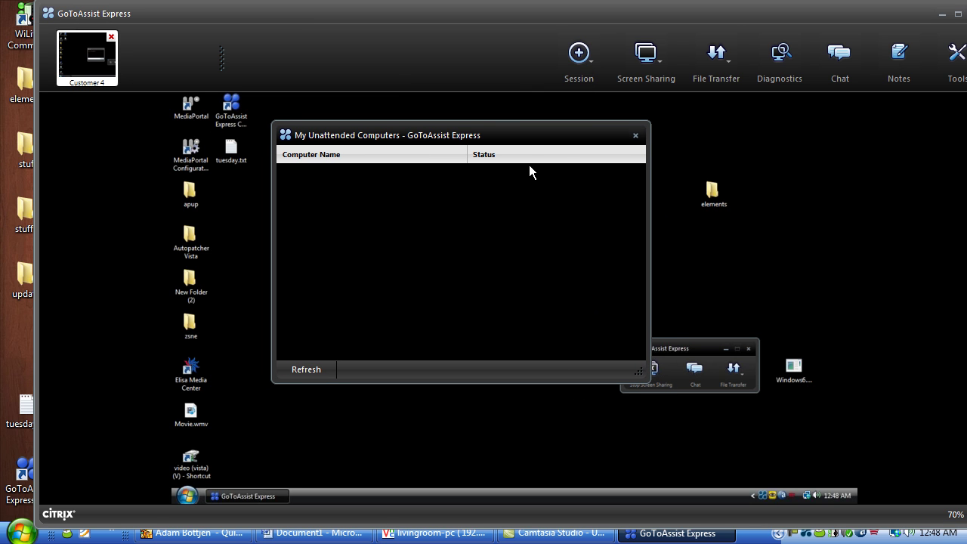
left_click_drag(534, 136, 494, 134)
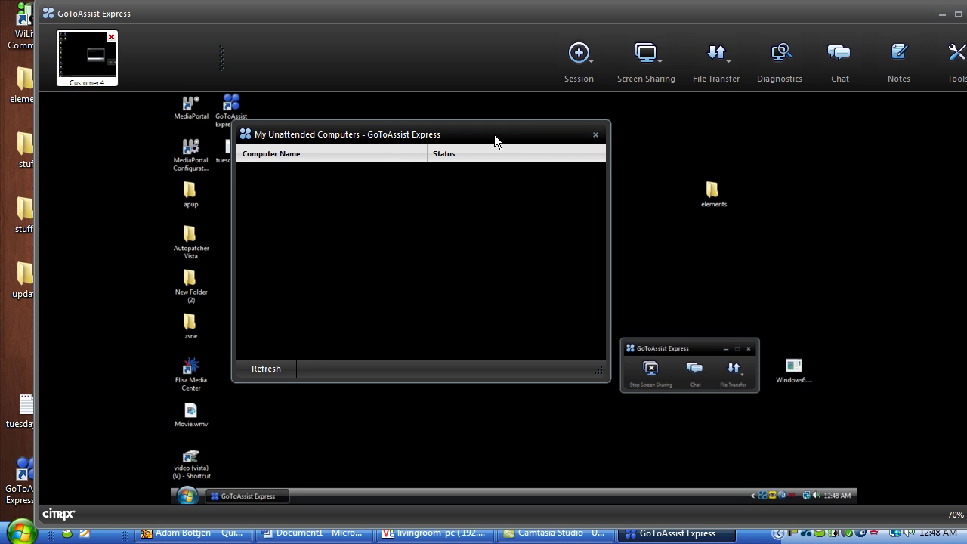
left_click(696, 65)
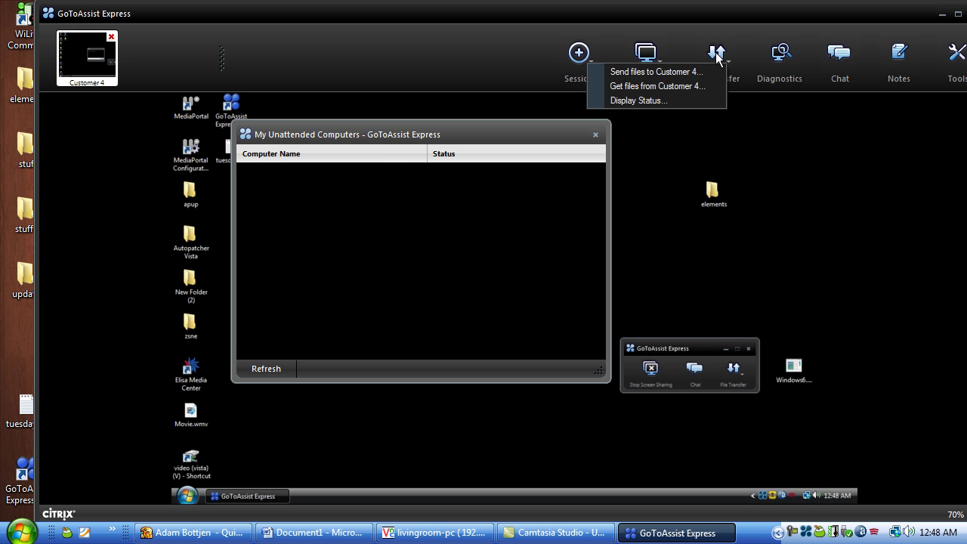
left_click(654, 72)
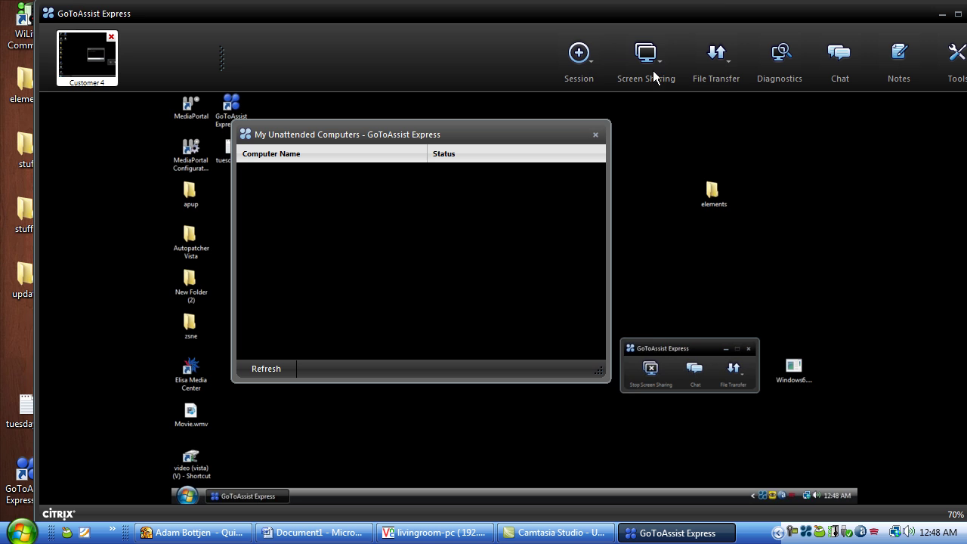
left_click_drag(632, 222, 633, 284)
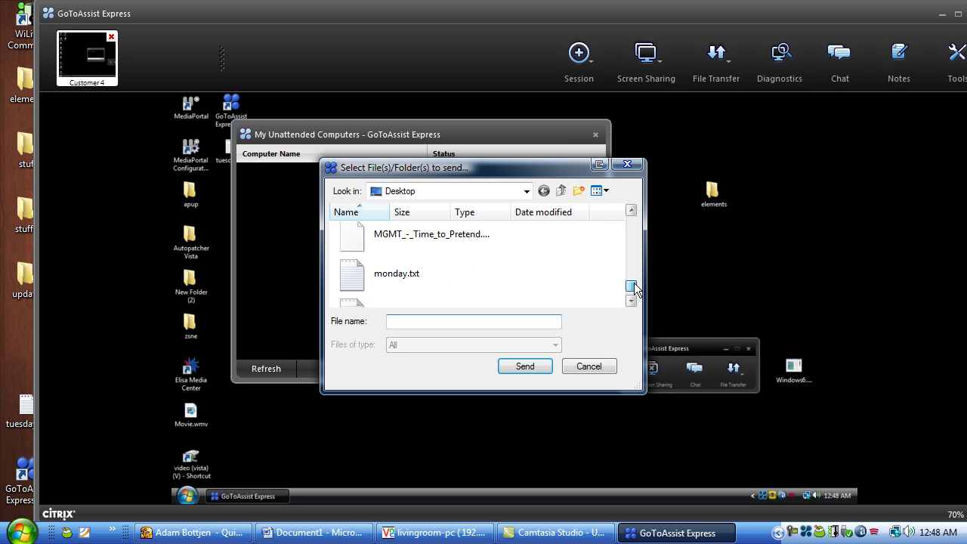
double_click(365, 272)
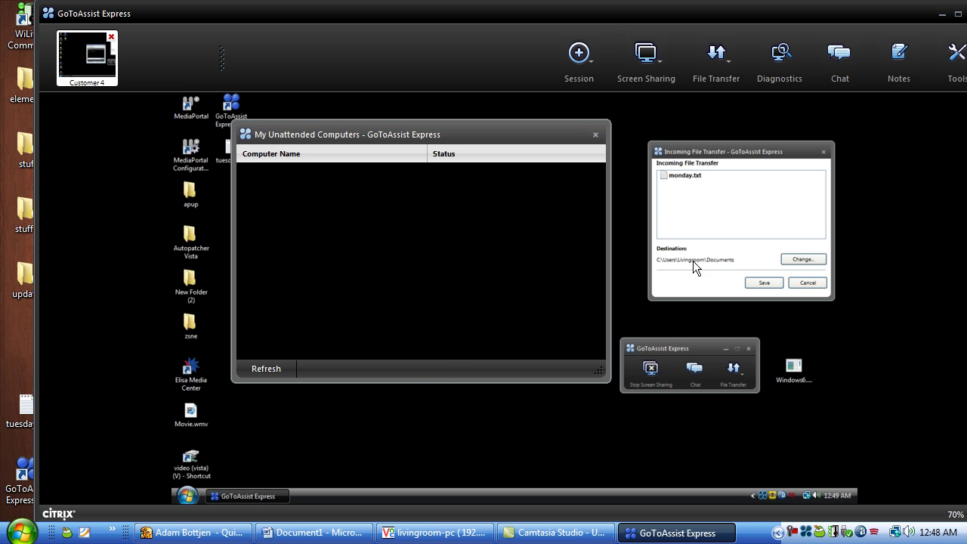
Close the unattended computers list, save monday.txt to the customer's Desktop, and close the status window
left_click(595, 136)
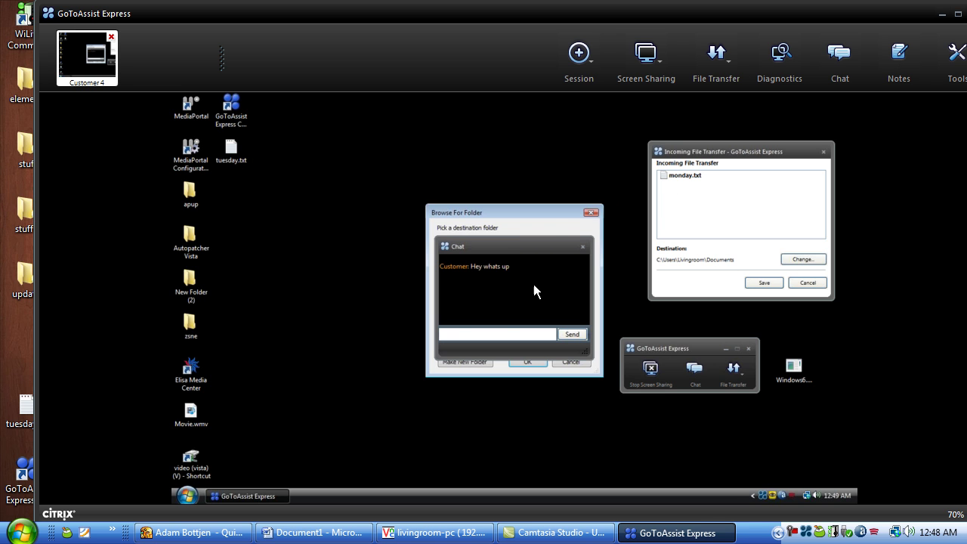
left_click_drag(452, 208, 307, 185)
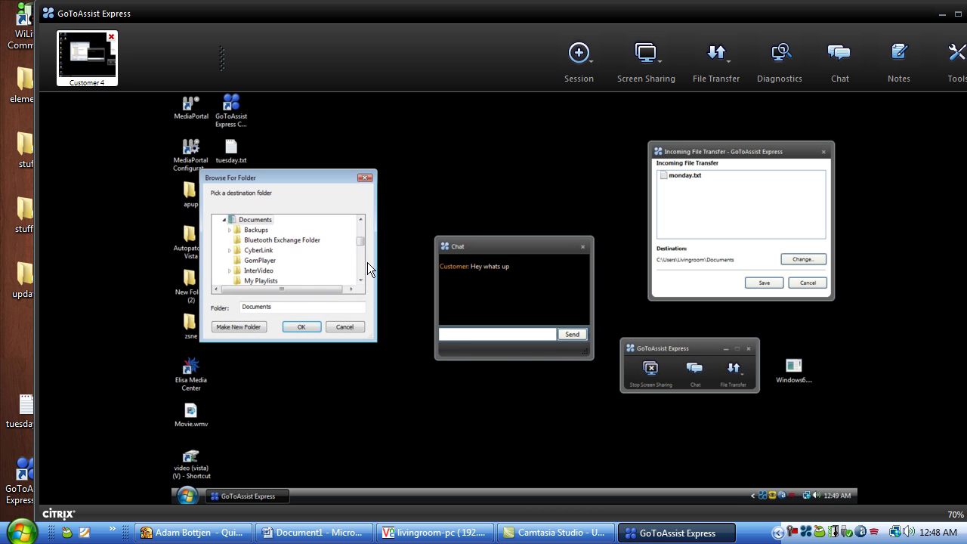
left_click(360, 216)
left_click(237, 219)
left_click(302, 326)
left_click(763, 283)
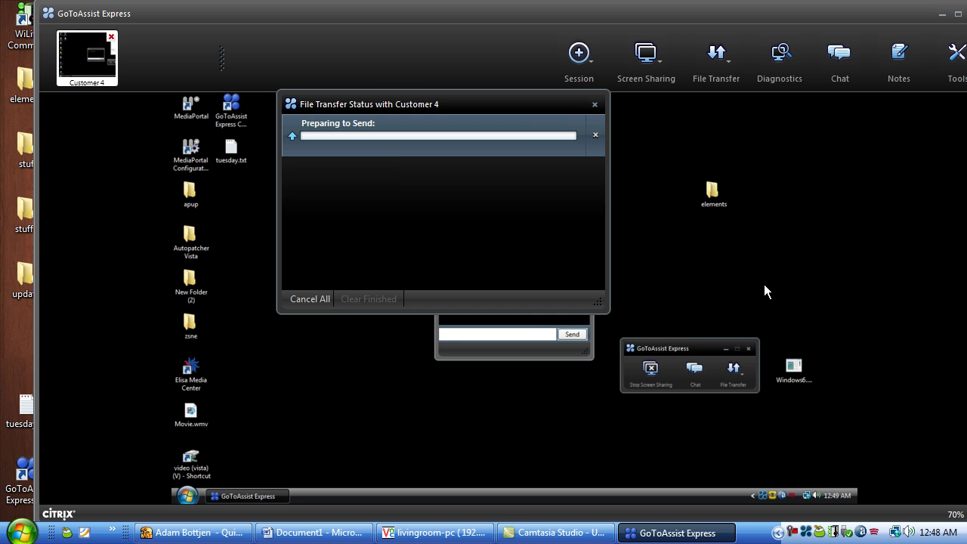
left_click(596, 104)
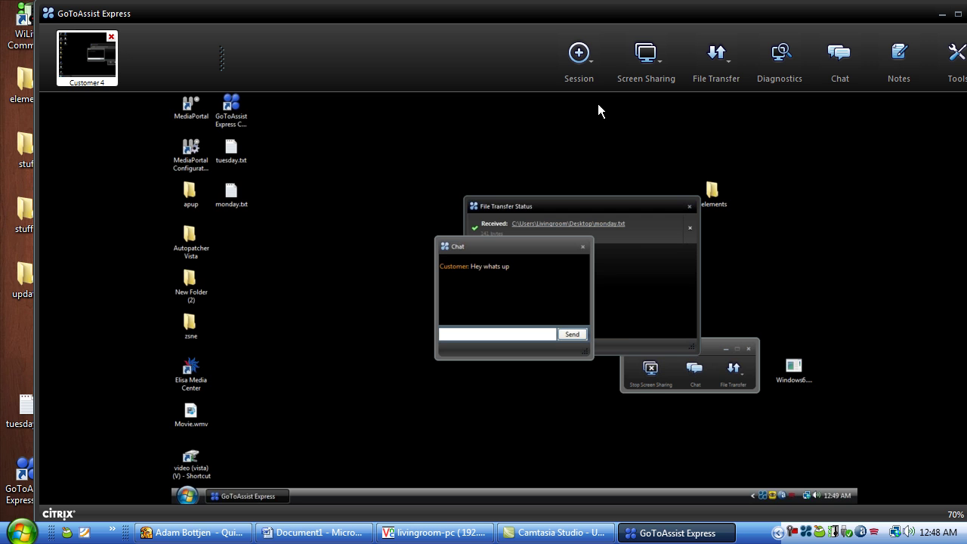
Open Notes for Customer 4 and write 'I'm having fun. Weeeee'
left_click(907, 56)
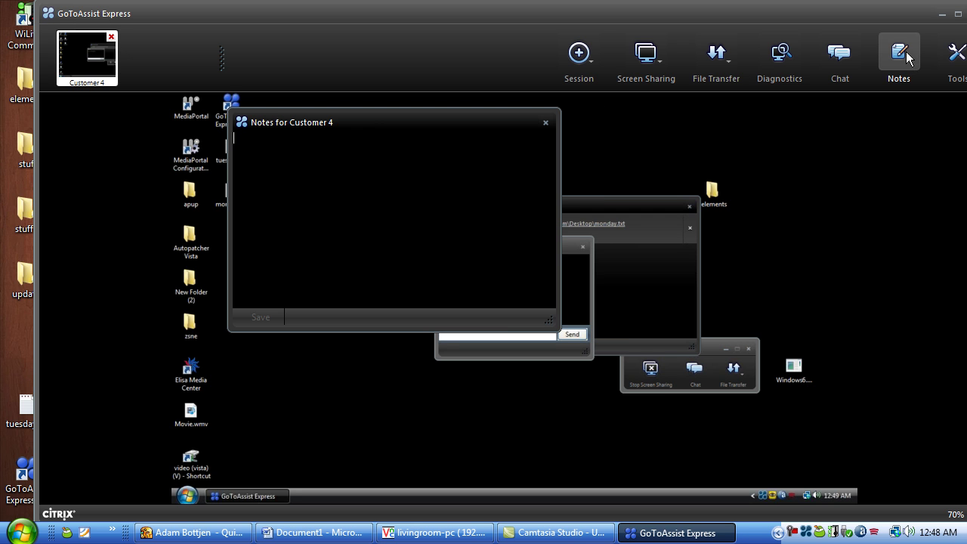
left_click_drag(479, 127, 501, 150)
type("I'm having fun. Weeeee")
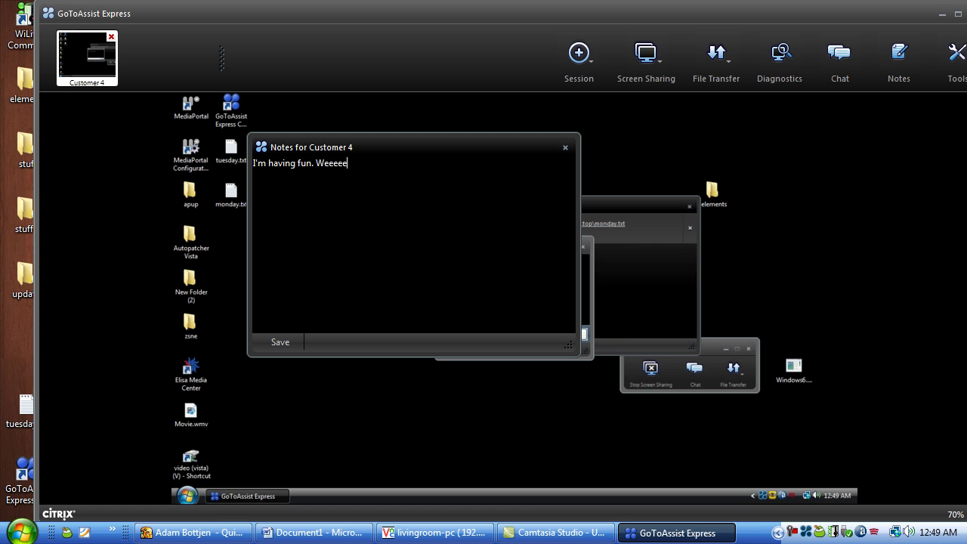
Show the remote screen at Actual Size, then zoom it to 50%
left_click(665, 63)
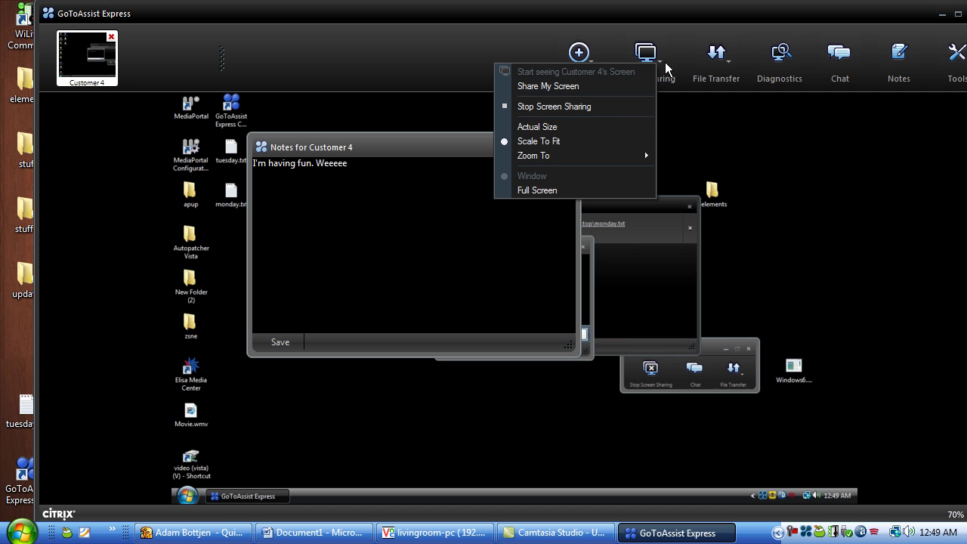
left_click(554, 127)
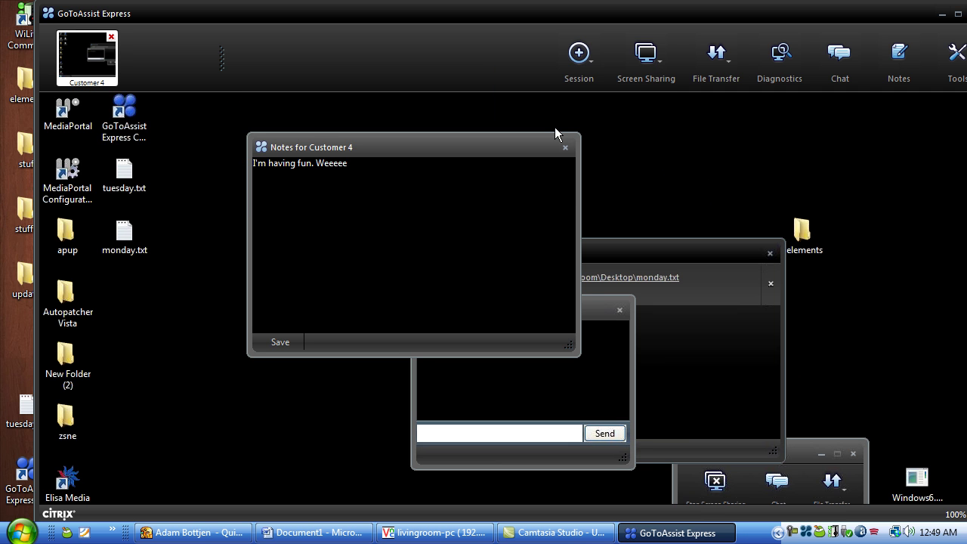
left_click(654, 70)
mouse_move(603, 155)
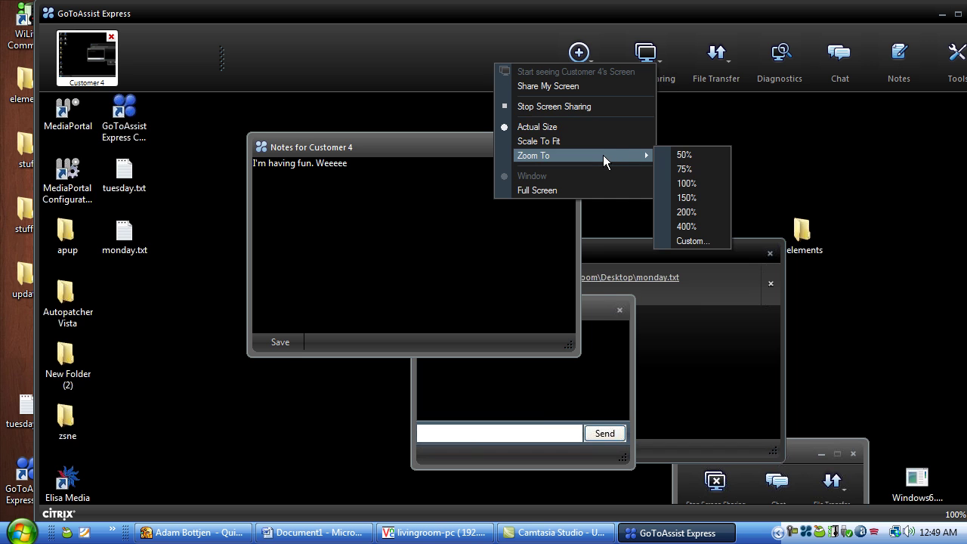
left_click(677, 155)
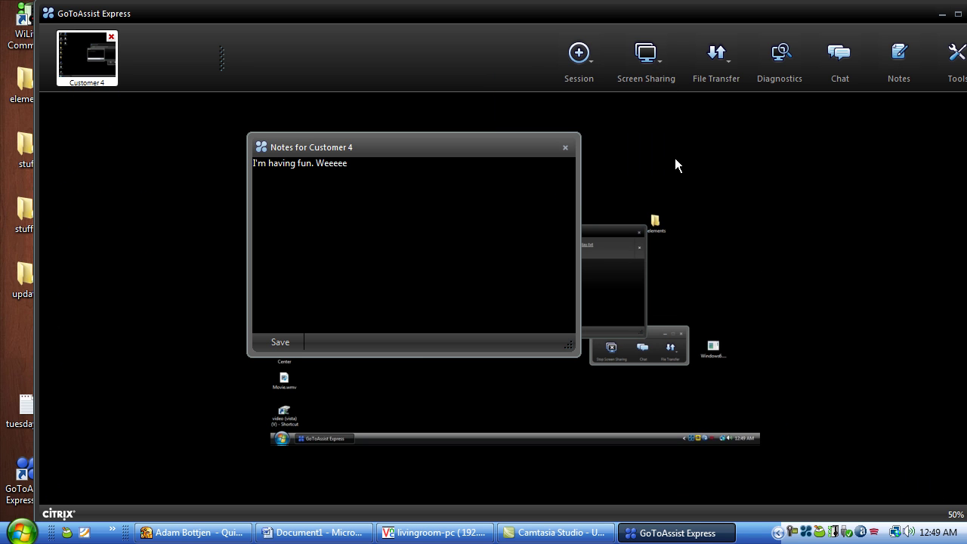
Zoom back to 100%, switch to Scale To Fit, and close the Customer 4 notes
left_click(660, 65)
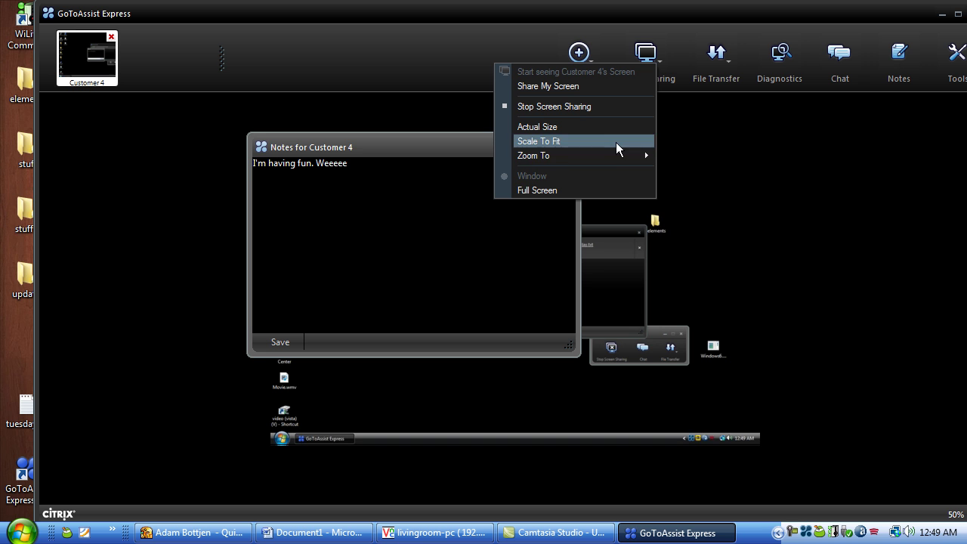
mouse_move(616, 154)
left_click(692, 184)
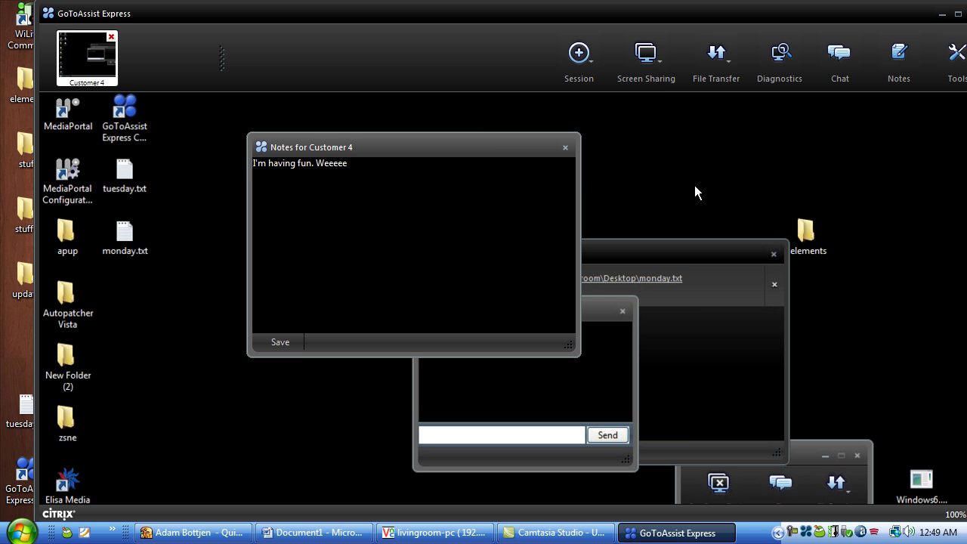
left_click(634, 62)
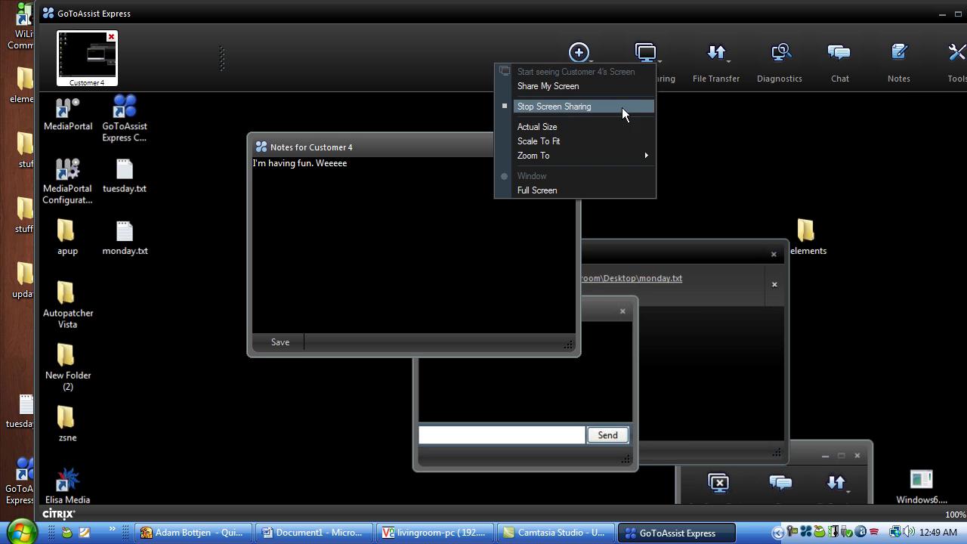
left_click(601, 137)
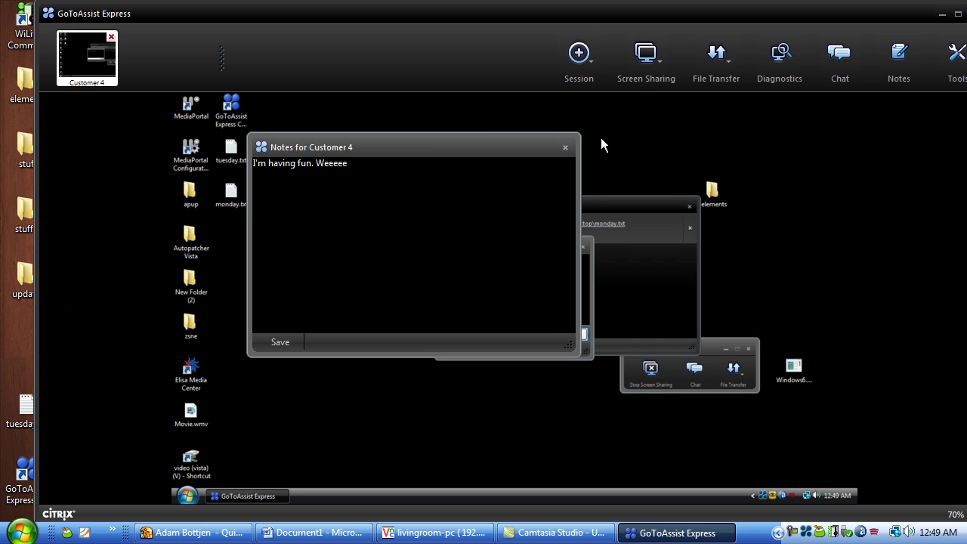
left_click(565, 147)
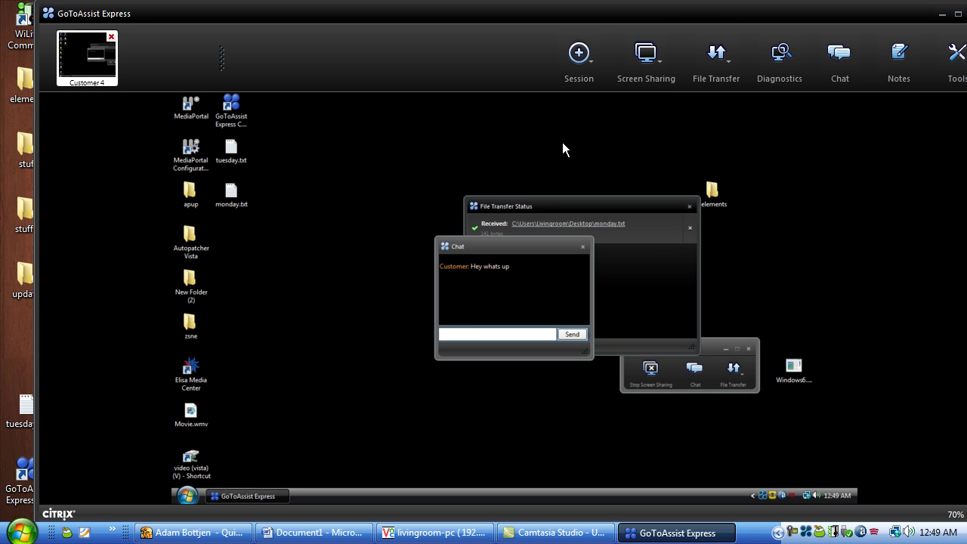
Make the session window full-screen and pick the Highlighter drawing tool
double_click(695, 16)
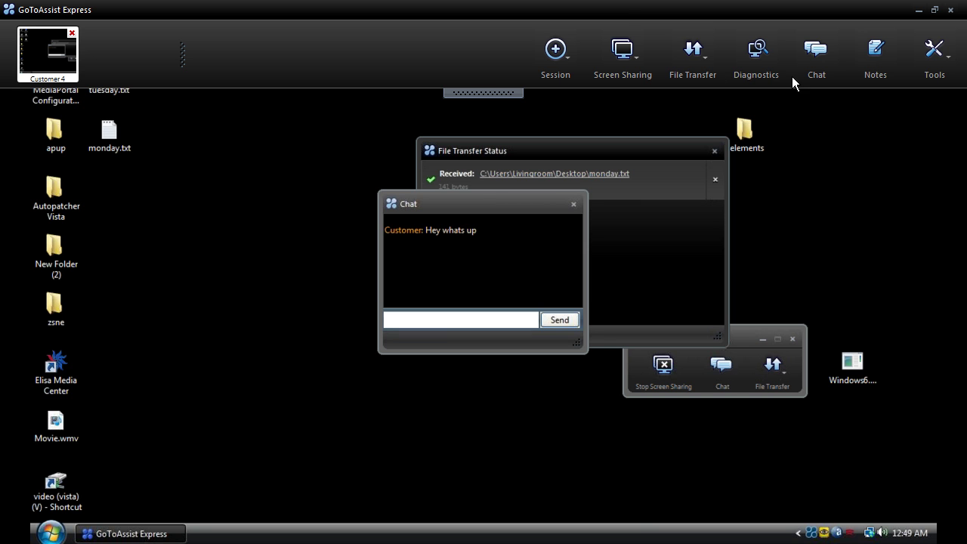
left_click(946, 66)
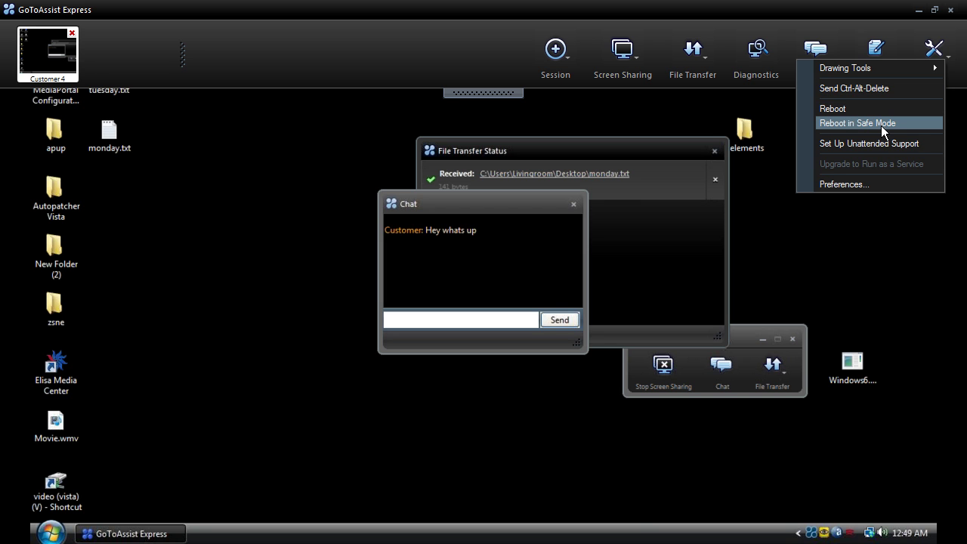
mouse_move(879, 68)
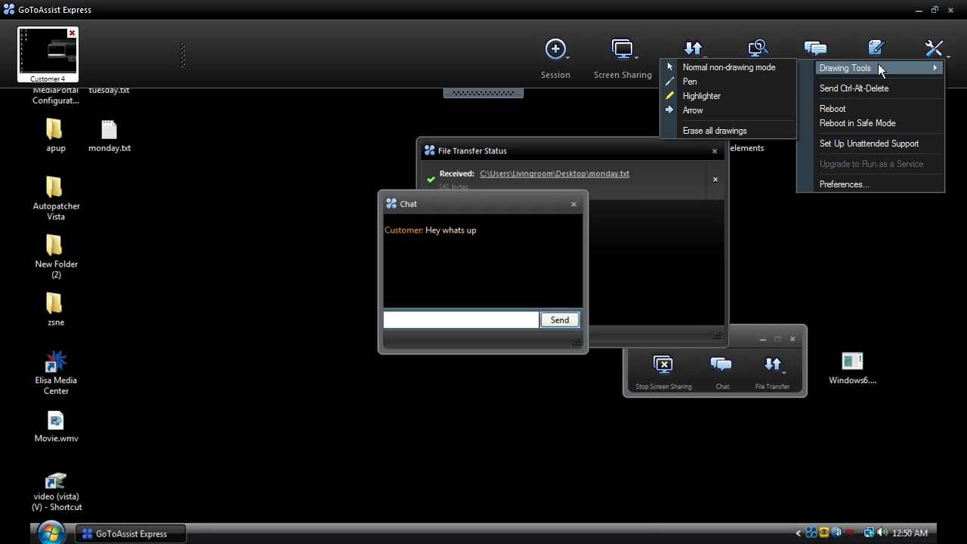
left_click(709, 96)
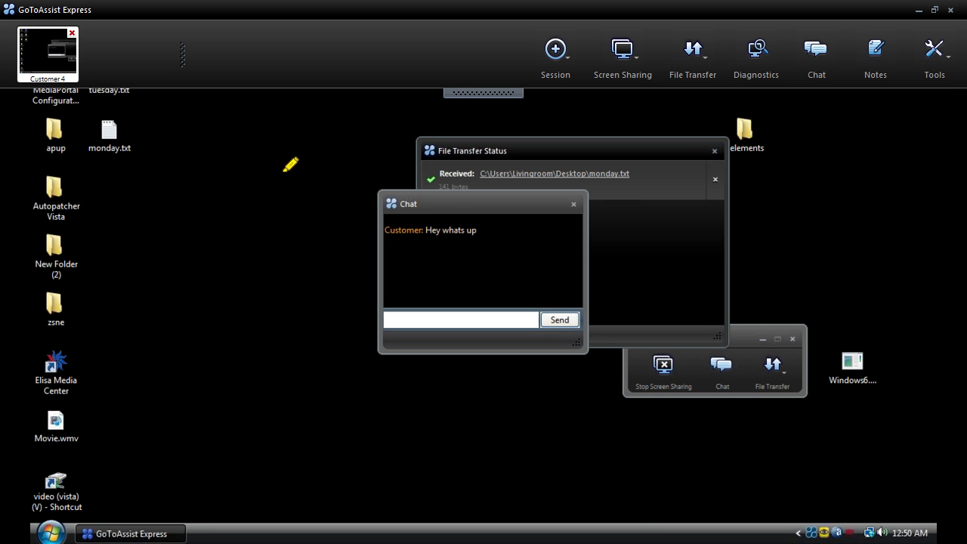
Circle the Chat window and the monday.txt icon with yellow highlighter
mouse_move(283, 167)
left_mouse_down()
mouse_move(423, 155)
mouse_move(473, 205)
mouse_move(555, 172)
mouse_move(539, 146)
mouse_move(668, 257)
mouse_move(368, 306)
mouse_move(496, 181)
left_mouse_up()
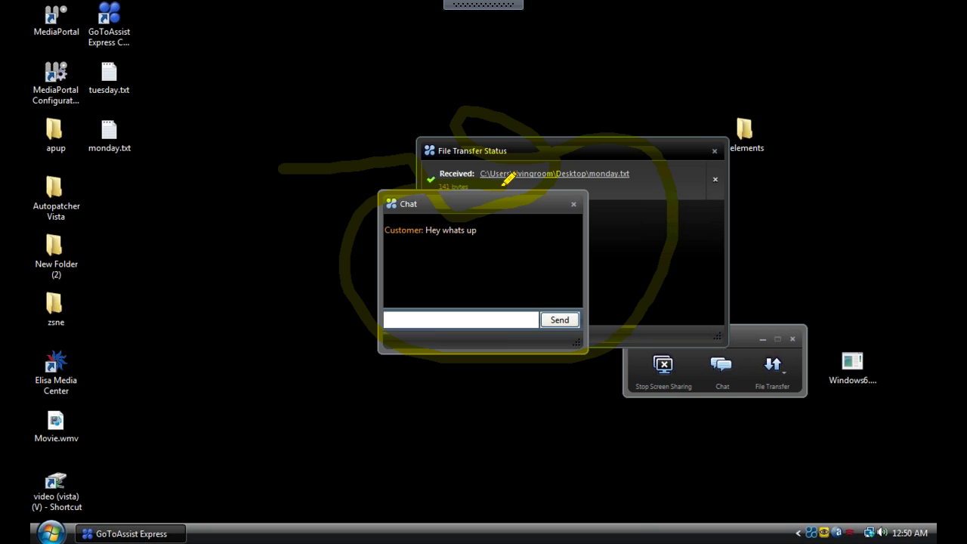
mouse_move(92, 117)
left_mouse_down()
mouse_move(128, 112)
mouse_move(145, 171)
mouse_move(81, 156)
mouse_move(74, 138)
mouse_move(89, 106)
left_mouse_up()
mouse_move(471, 13)
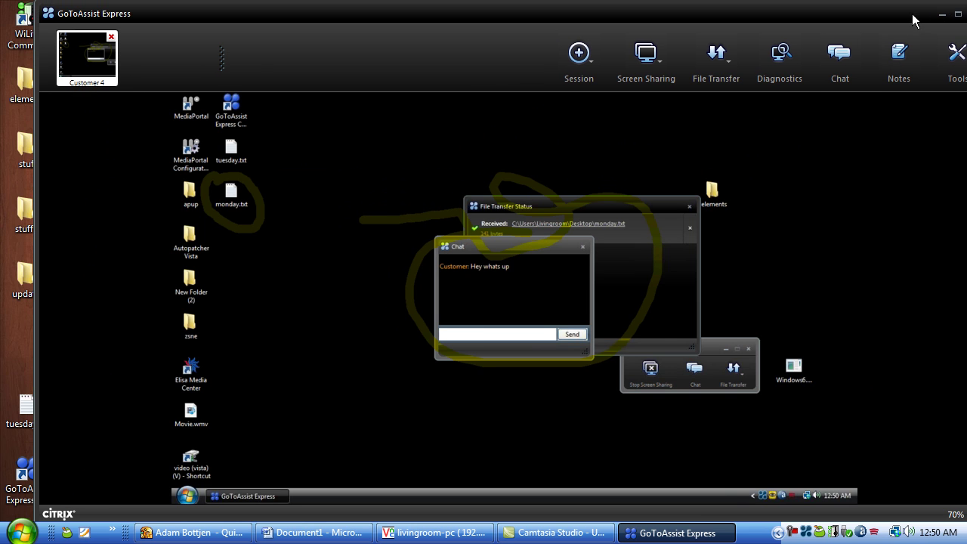
Quit GoToAssist Express, confirming all open sessions close, and restore the livingroom-pc viewer
left_click(935, 10)
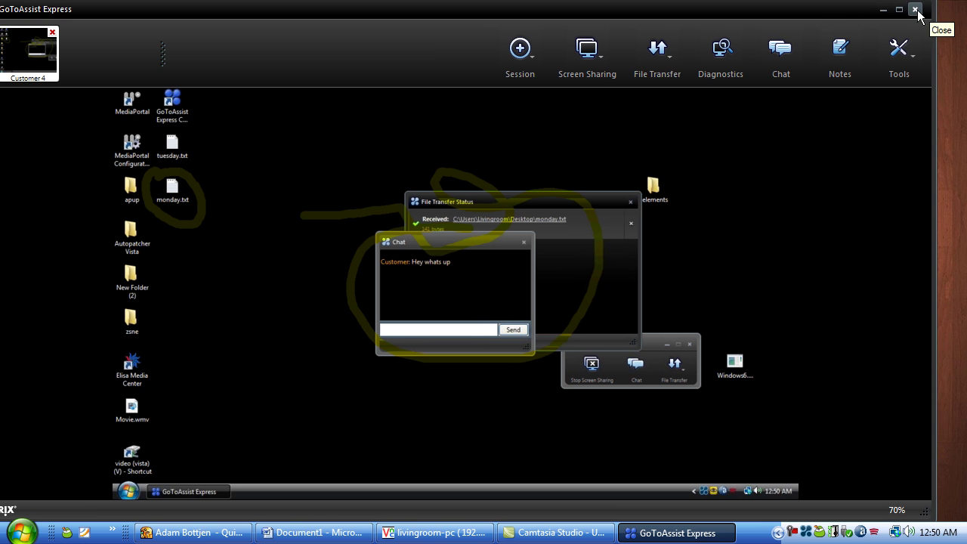
left_click(914, 9)
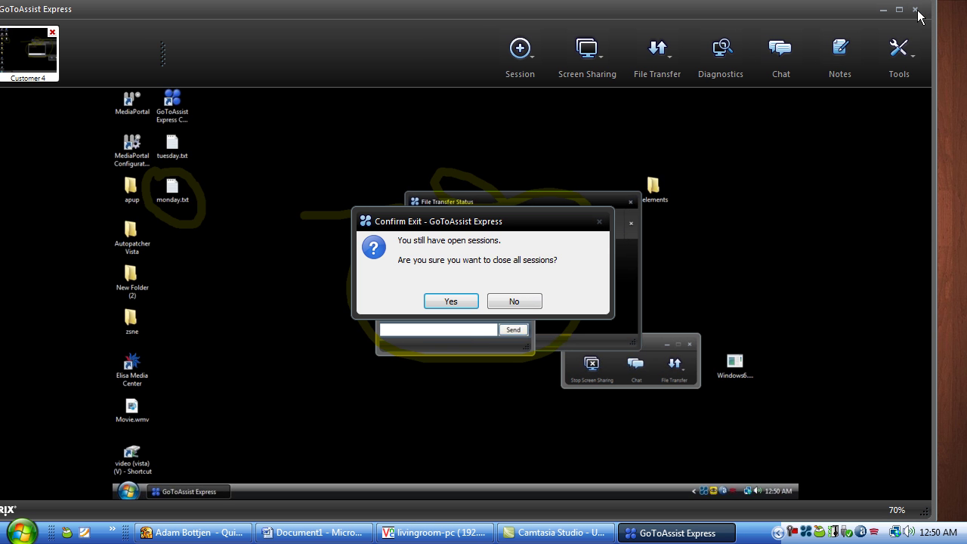
left_click(448, 301)
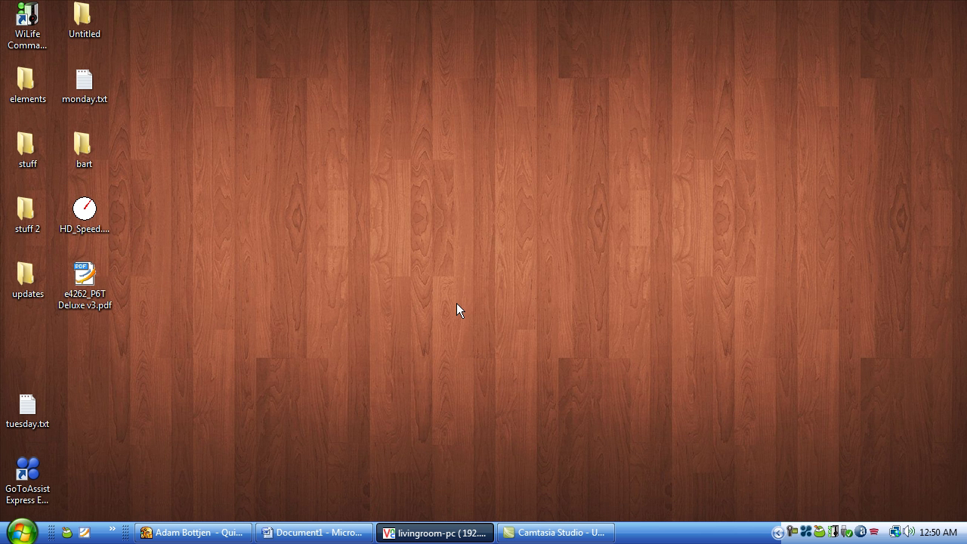
left_click(433, 533)
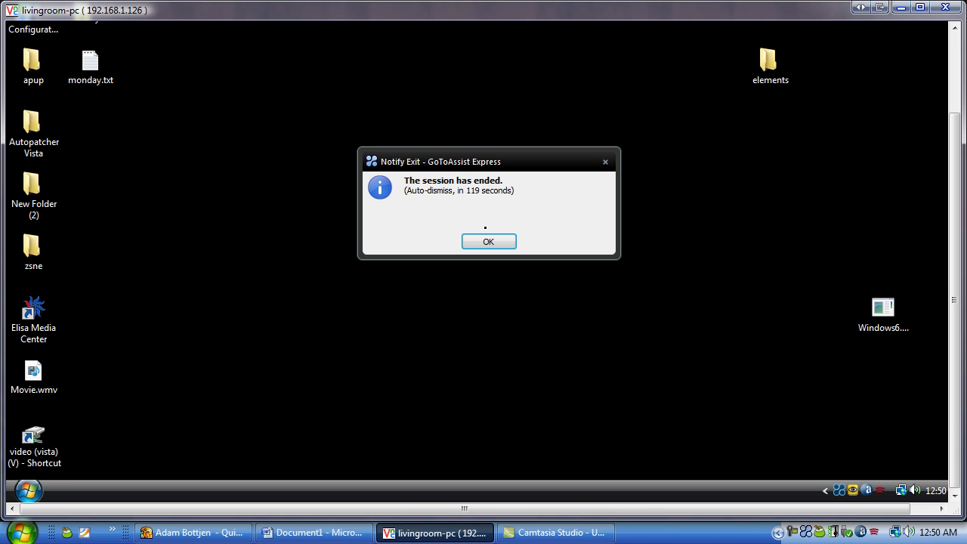
Dismiss the session-ended notice, close VNC Viewer, and bring up Camtasia Recorder's tray options
left_click(483, 237)
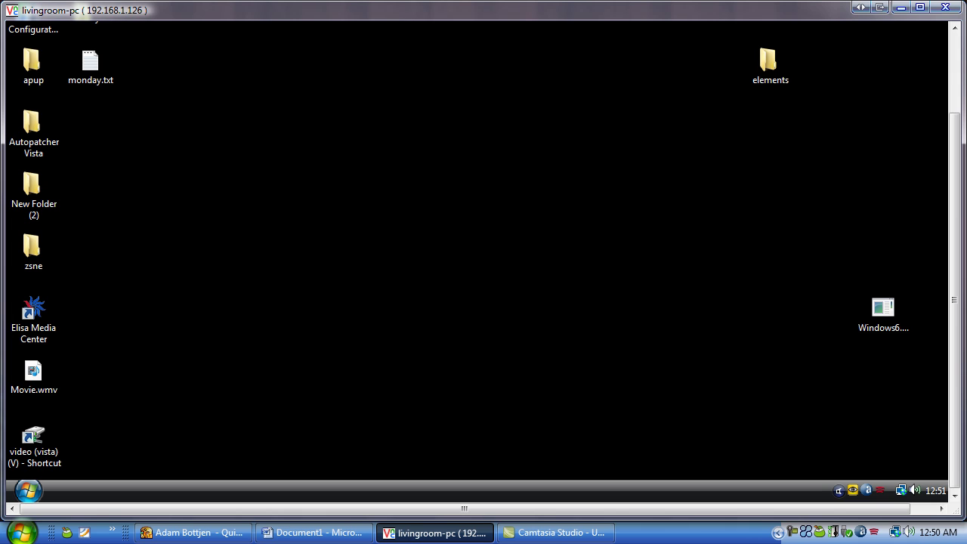
left_click(945, 7)
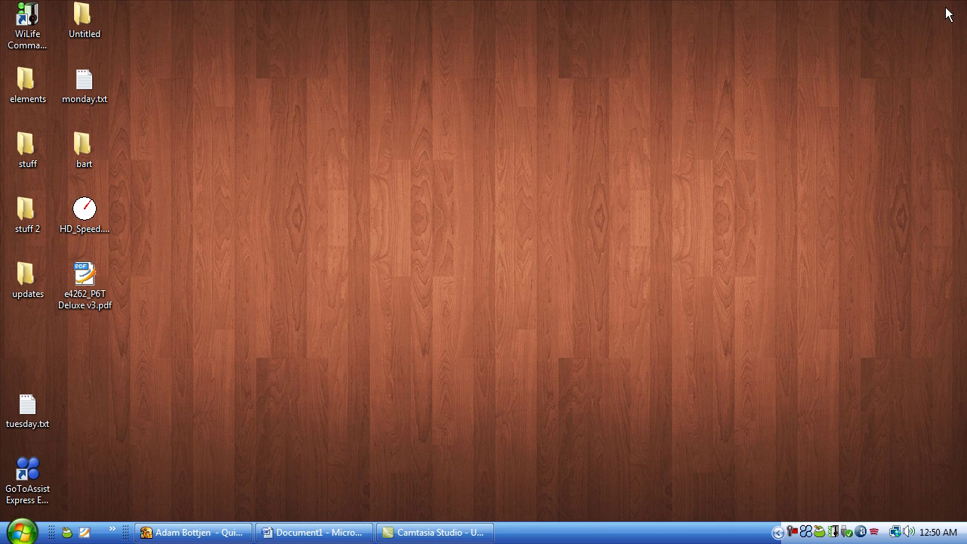
right_click(793, 533)
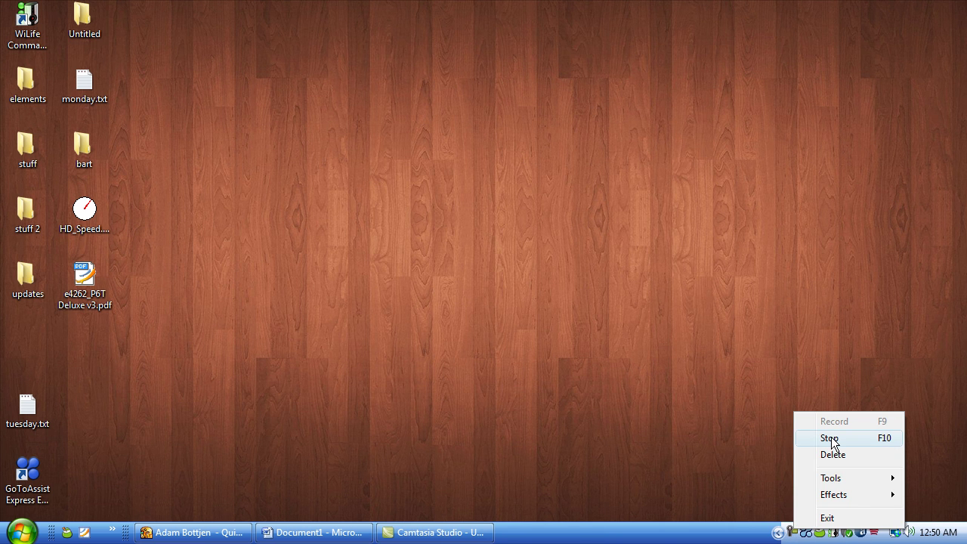